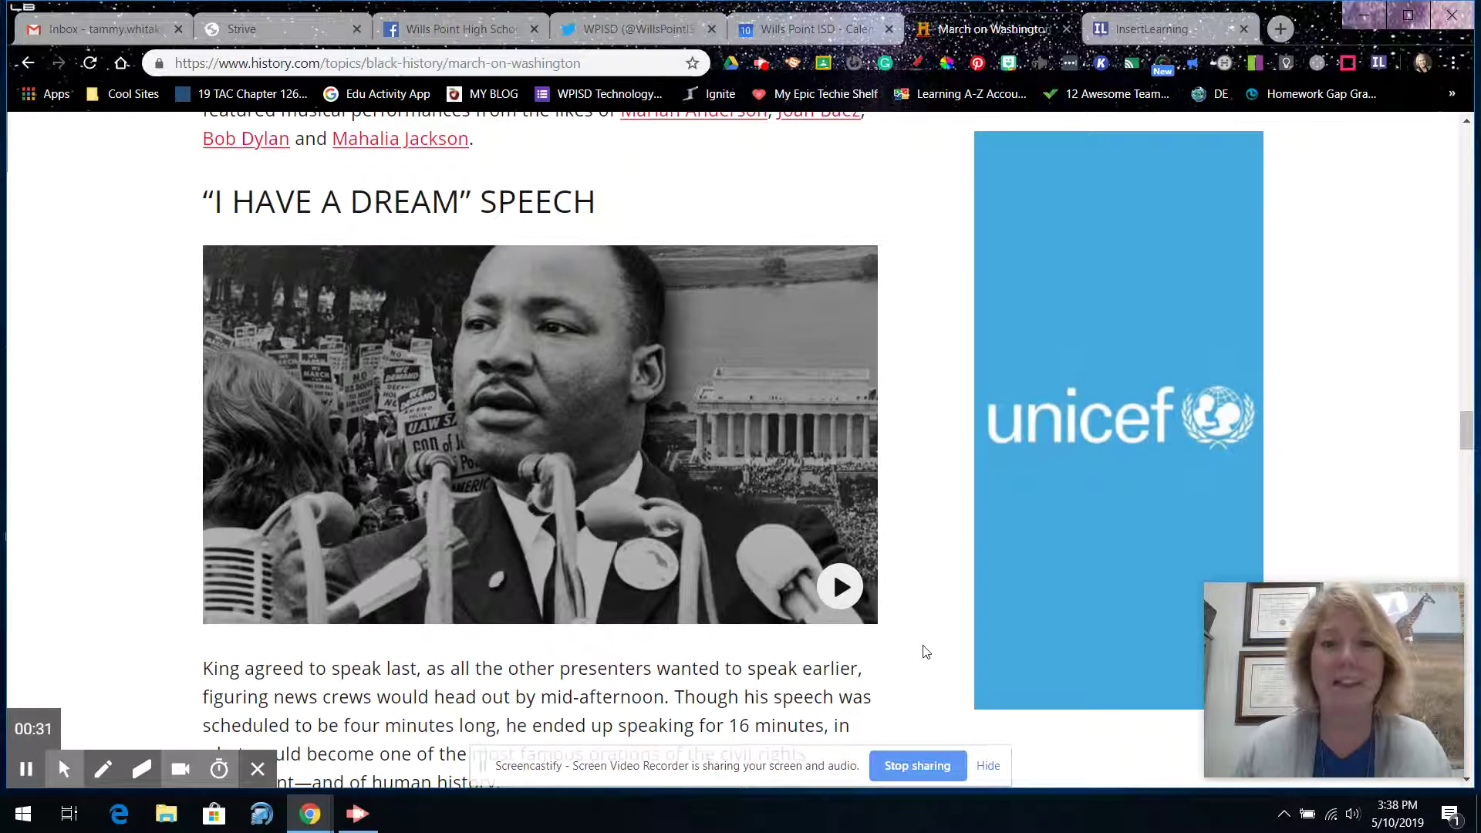
- Turn on InsertLearning for the March on Washington article and sign in with Google
{"action": "left_click", "coordinate": [985, 654]}
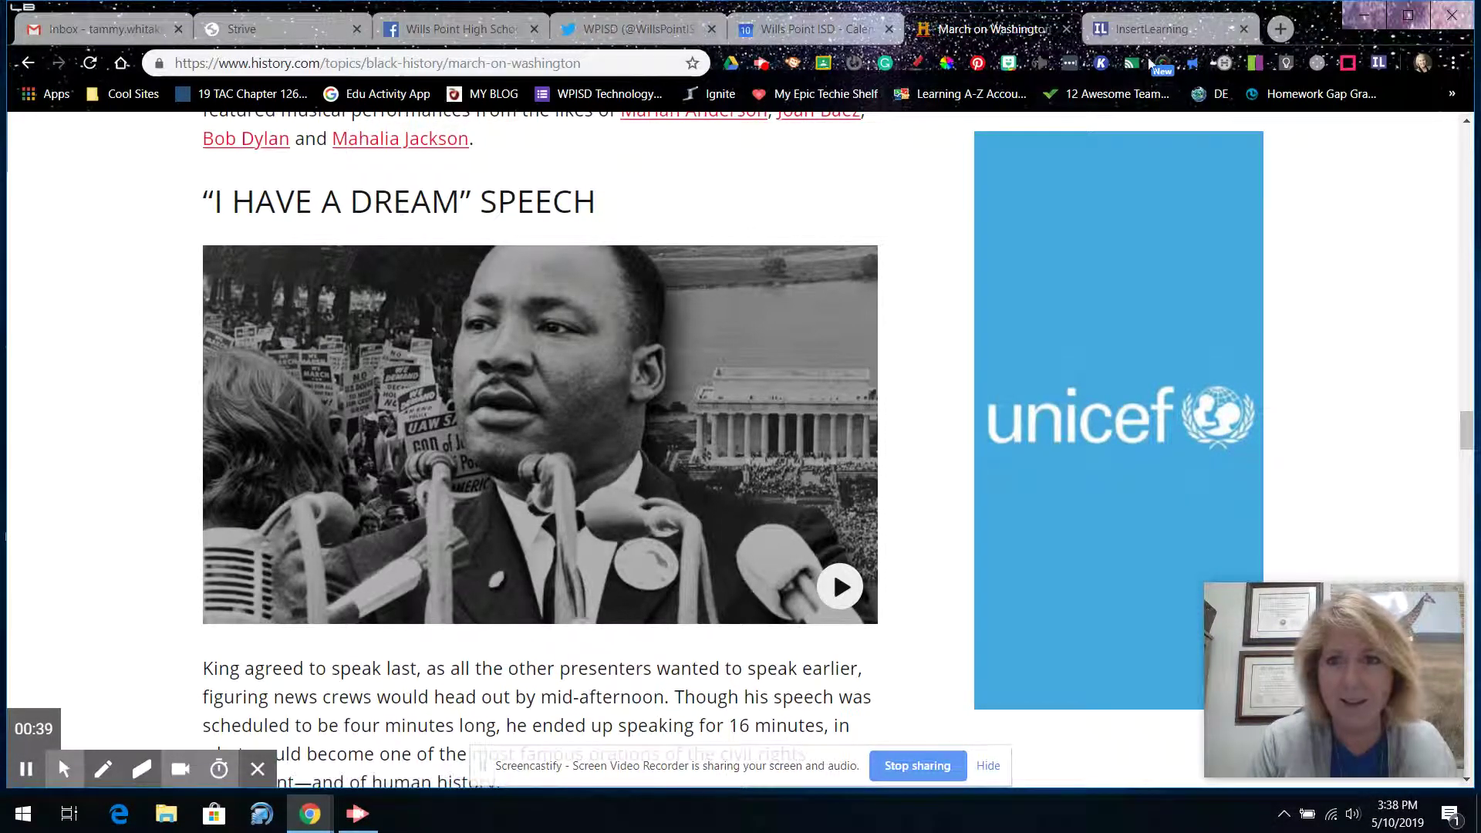
{"action": "left_click", "coordinate": [1378, 65]}
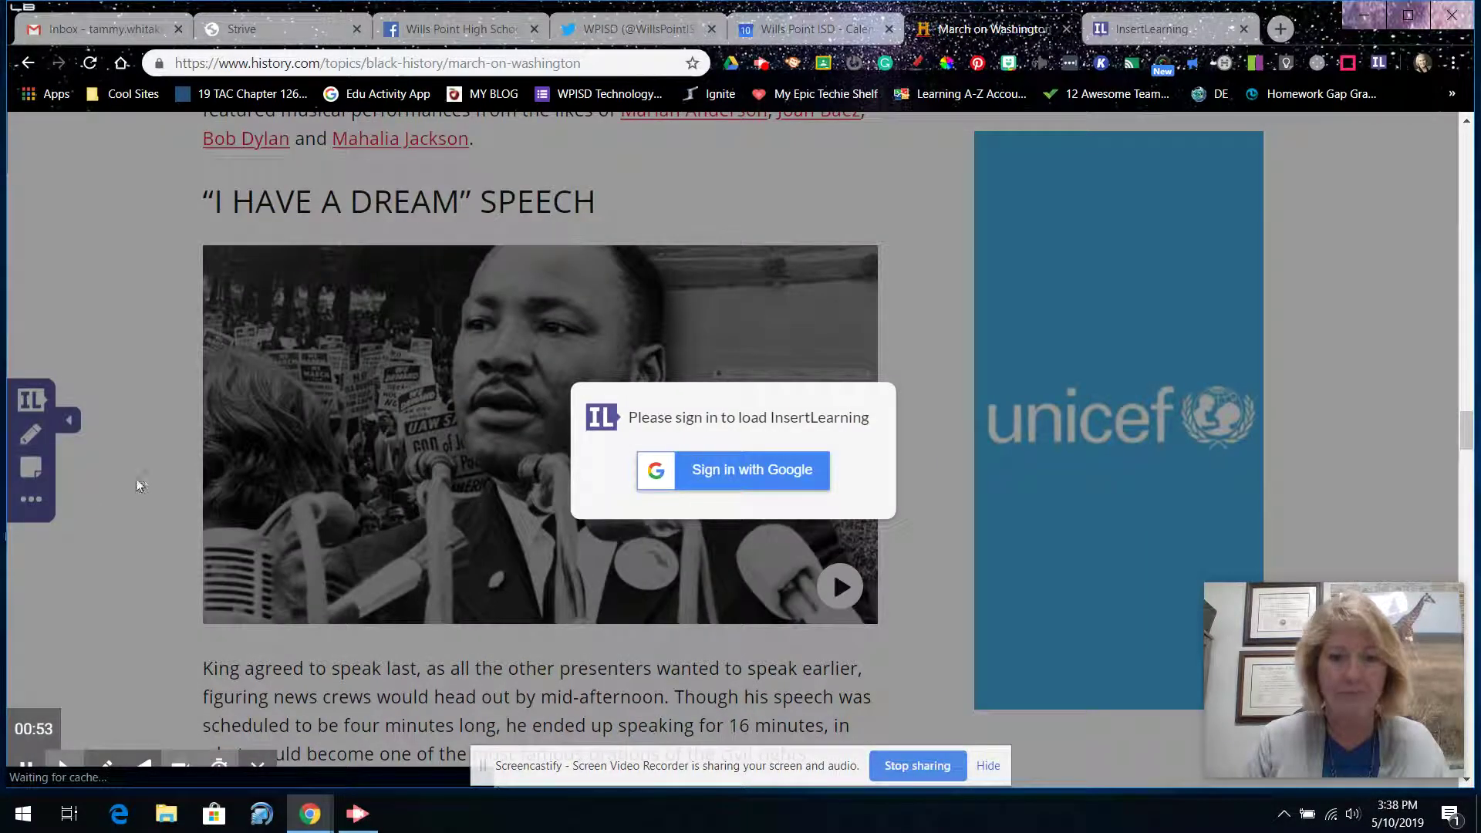
{"action": "left_click", "coordinate": [718, 471]}
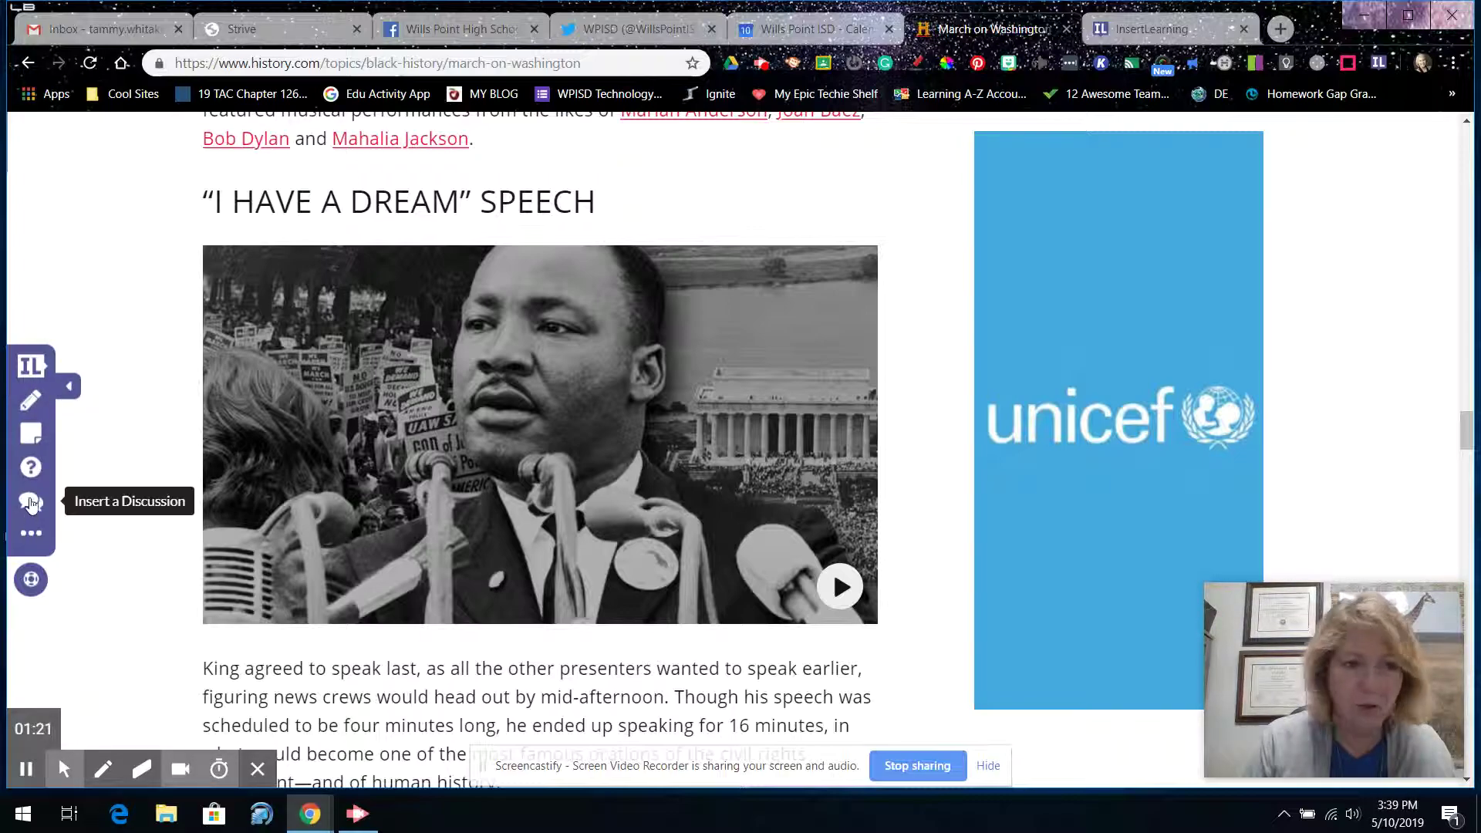
- Highlight the 'King agreed to speak last' paragraph and change its highlight colour to cyan
{"action": "left_click", "coordinate": [29, 400]}
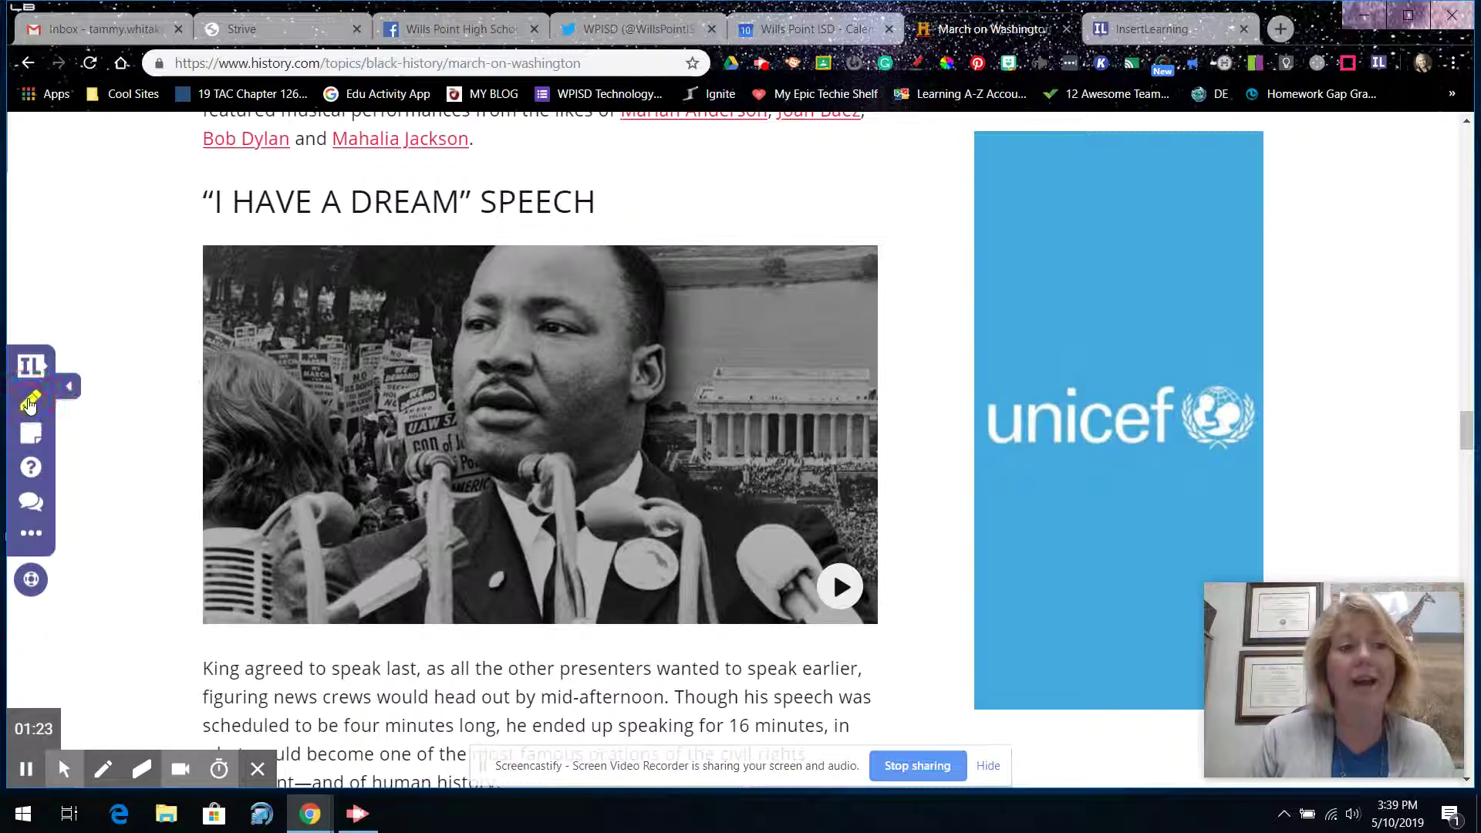
{"action": "scroll", "coordinate": [157, 523], "scroll_direction": "down", "scroll_amount": 2}
{"action": "scroll", "coordinate": [157, 523], "scroll_direction": "down", "scroll_amount": 1}
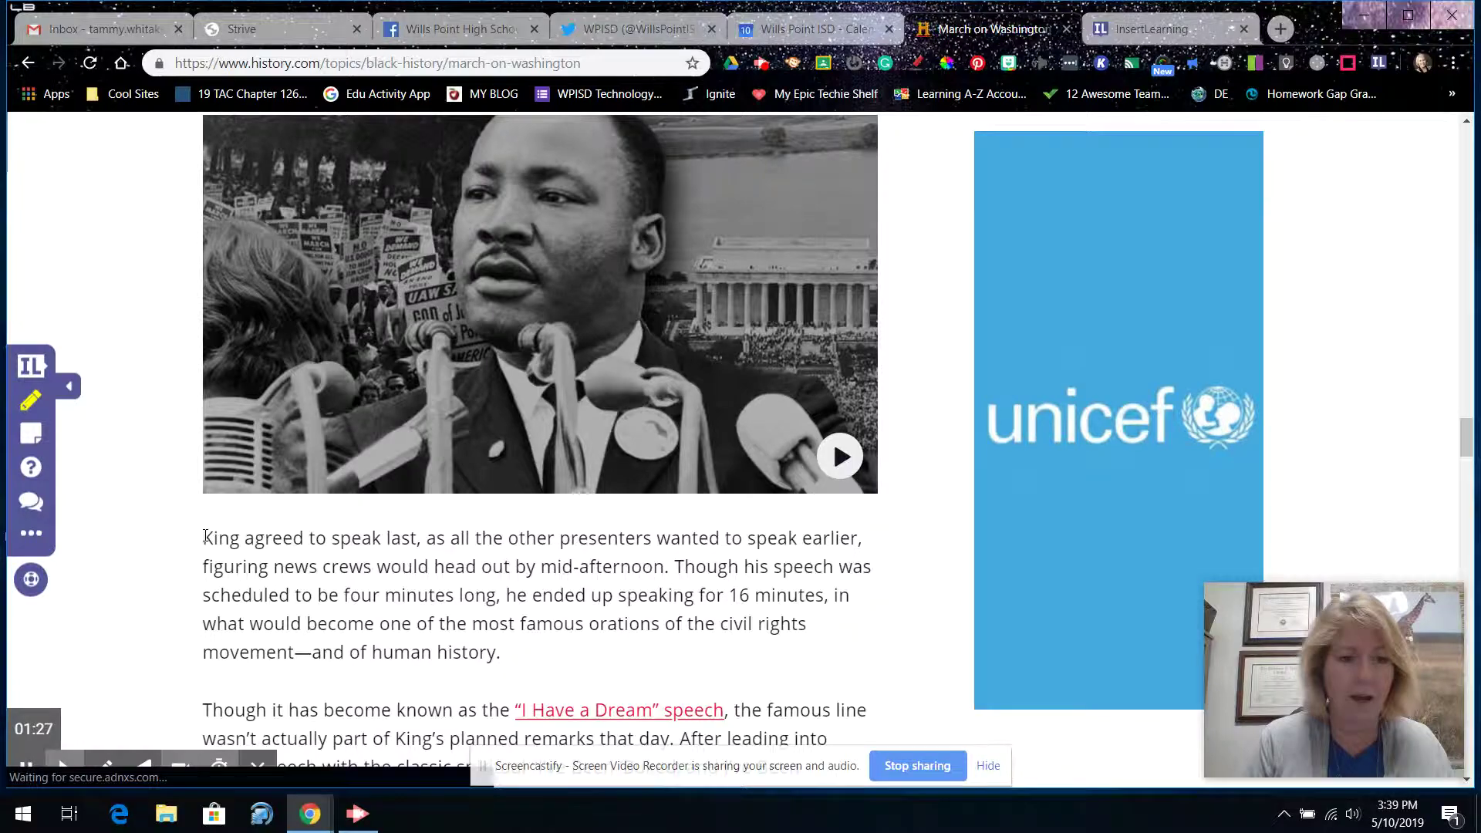
{"action": "left_click_drag", "start_coordinate": [205, 537], "coordinate": [523, 668]}
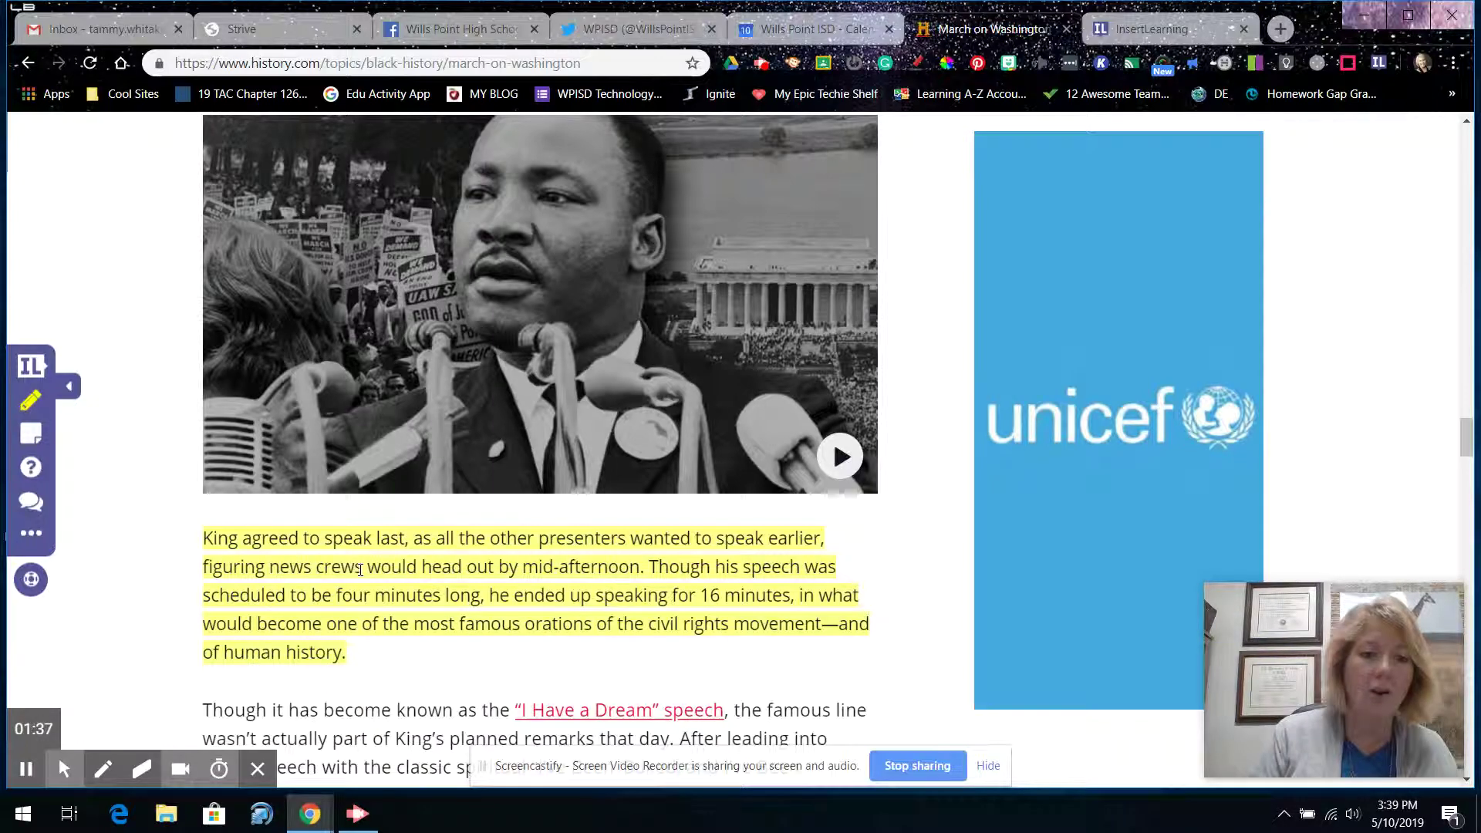
{"action": "mouse_move", "coordinate": [232, 567]}
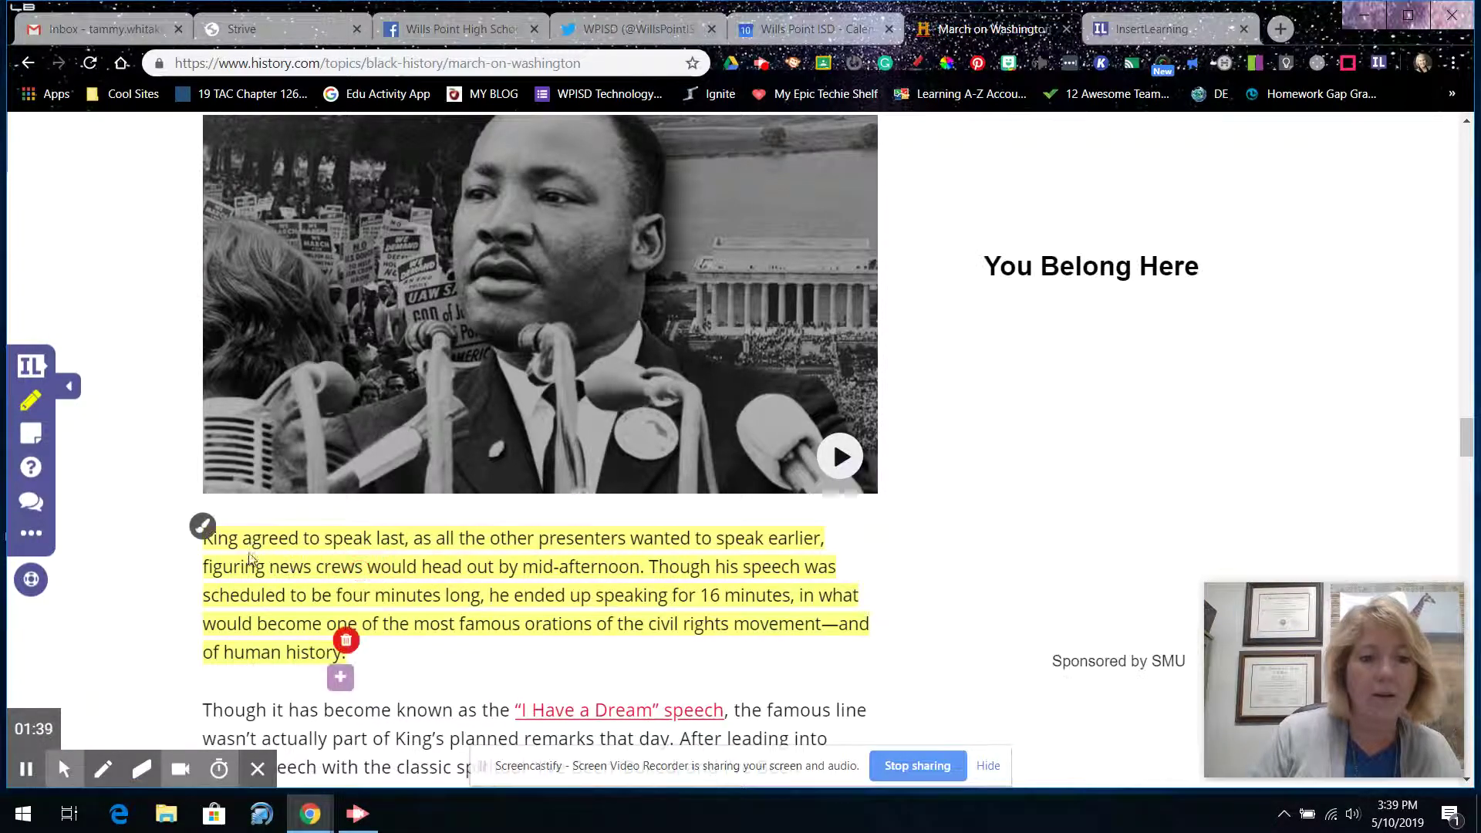
{"action": "left_click", "coordinate": [203, 527]}
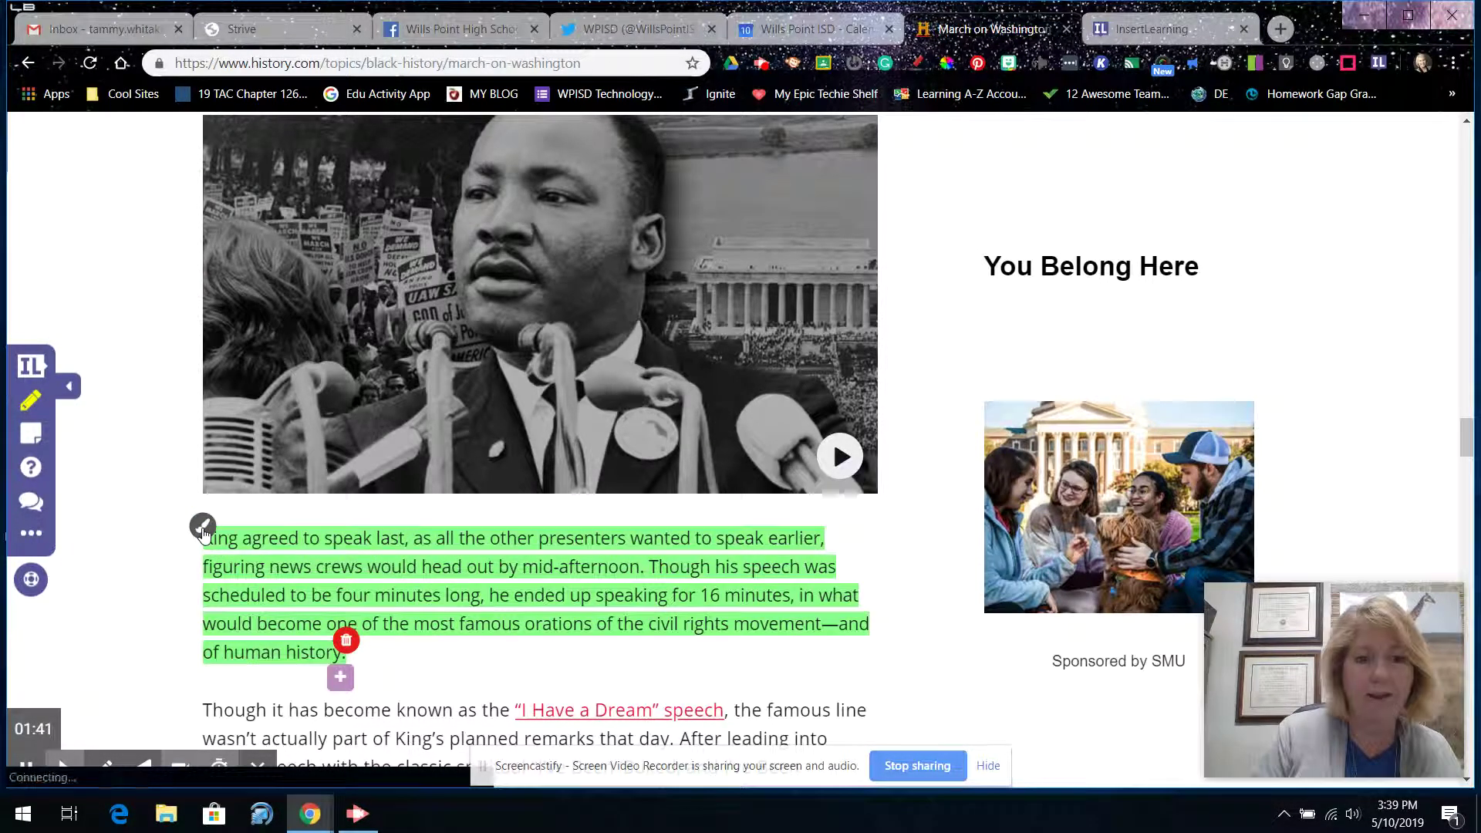
{"action": "left_click", "coordinate": [203, 528]}
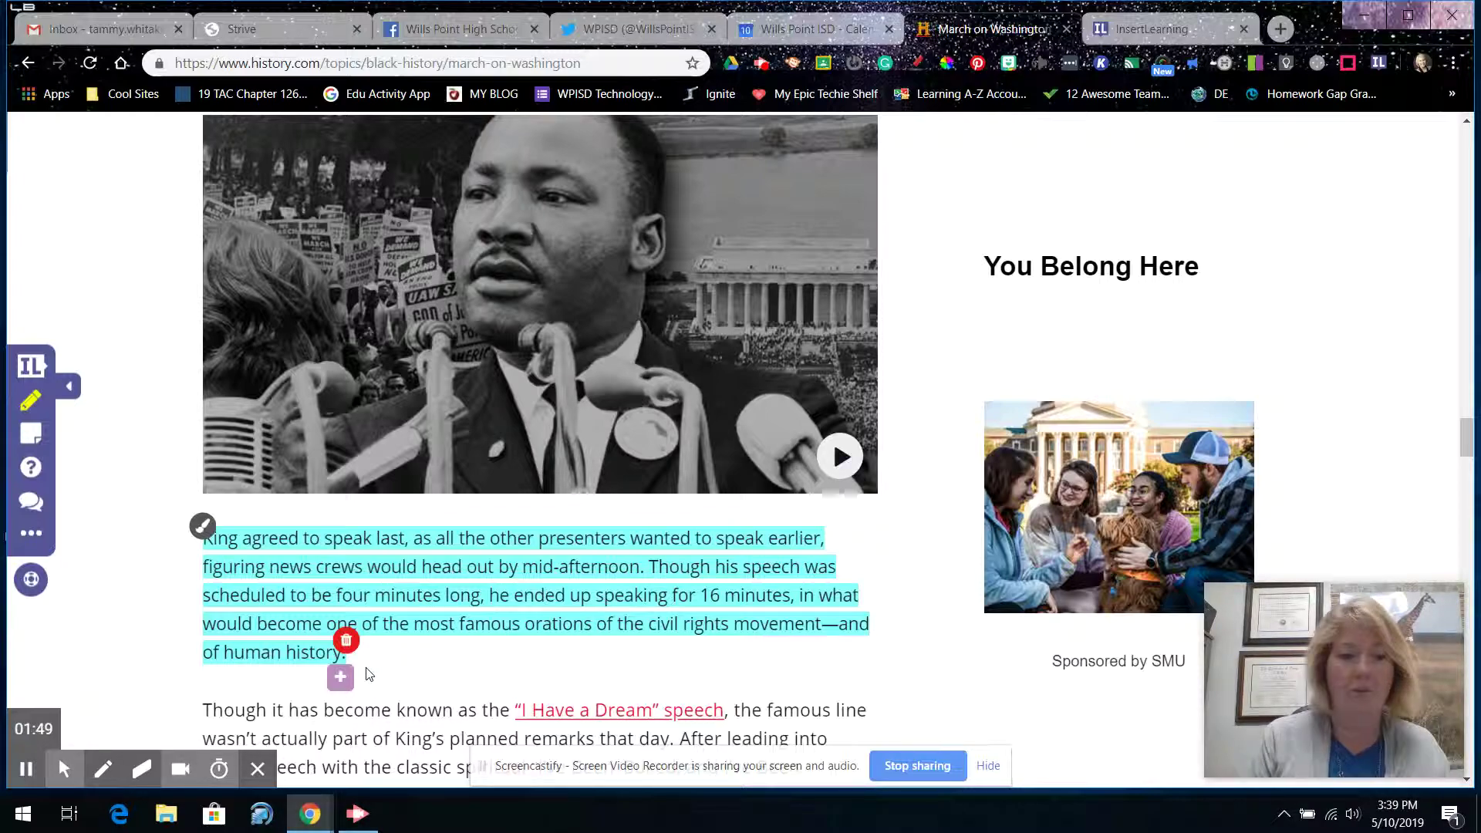
- Attach the comment 'pay attention' to the highlighted paragraph
{"action": "left_click", "coordinate": [340, 679]}
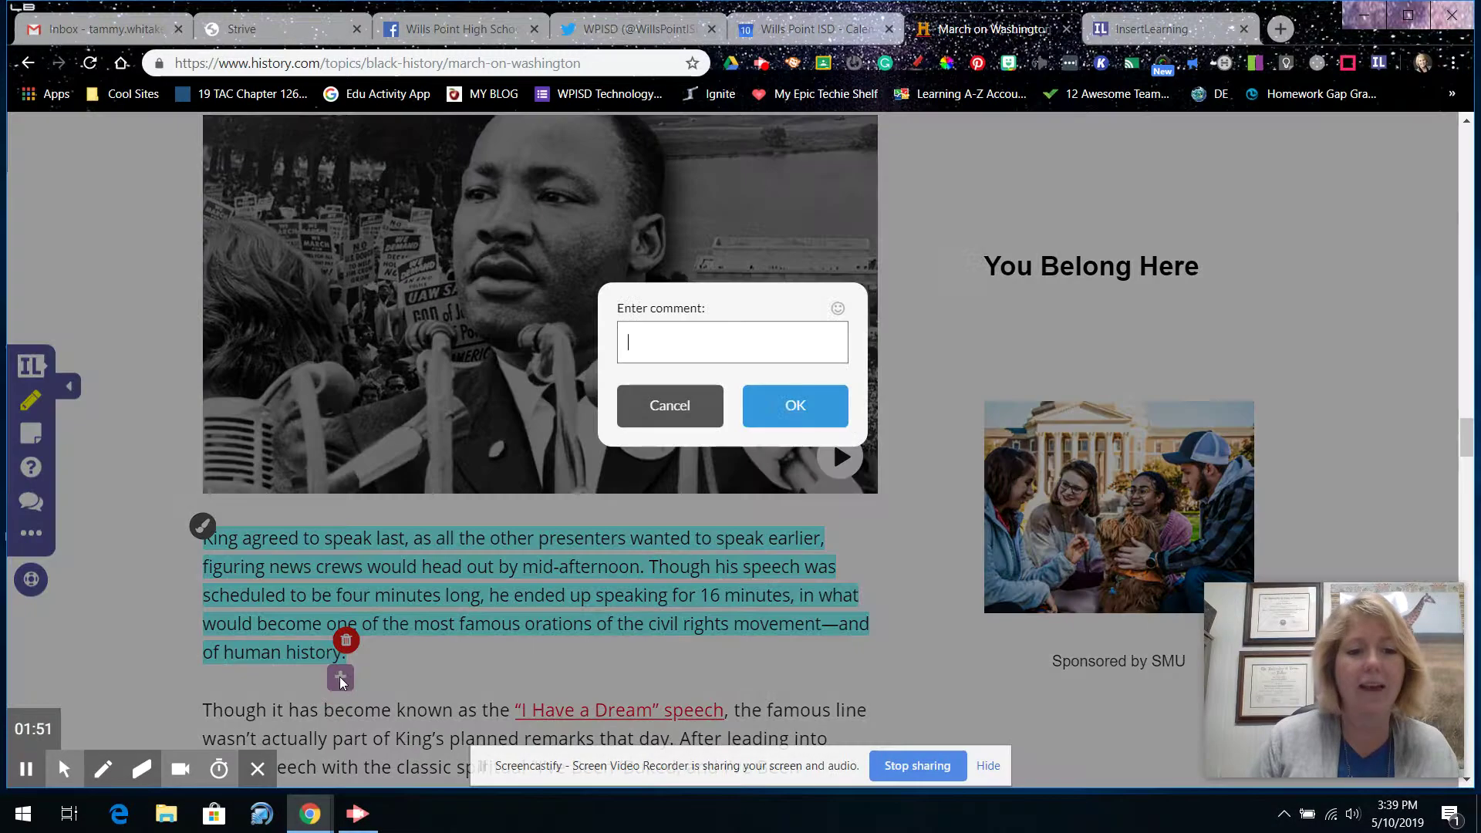
{"action": "type", "text": "pay attention"}
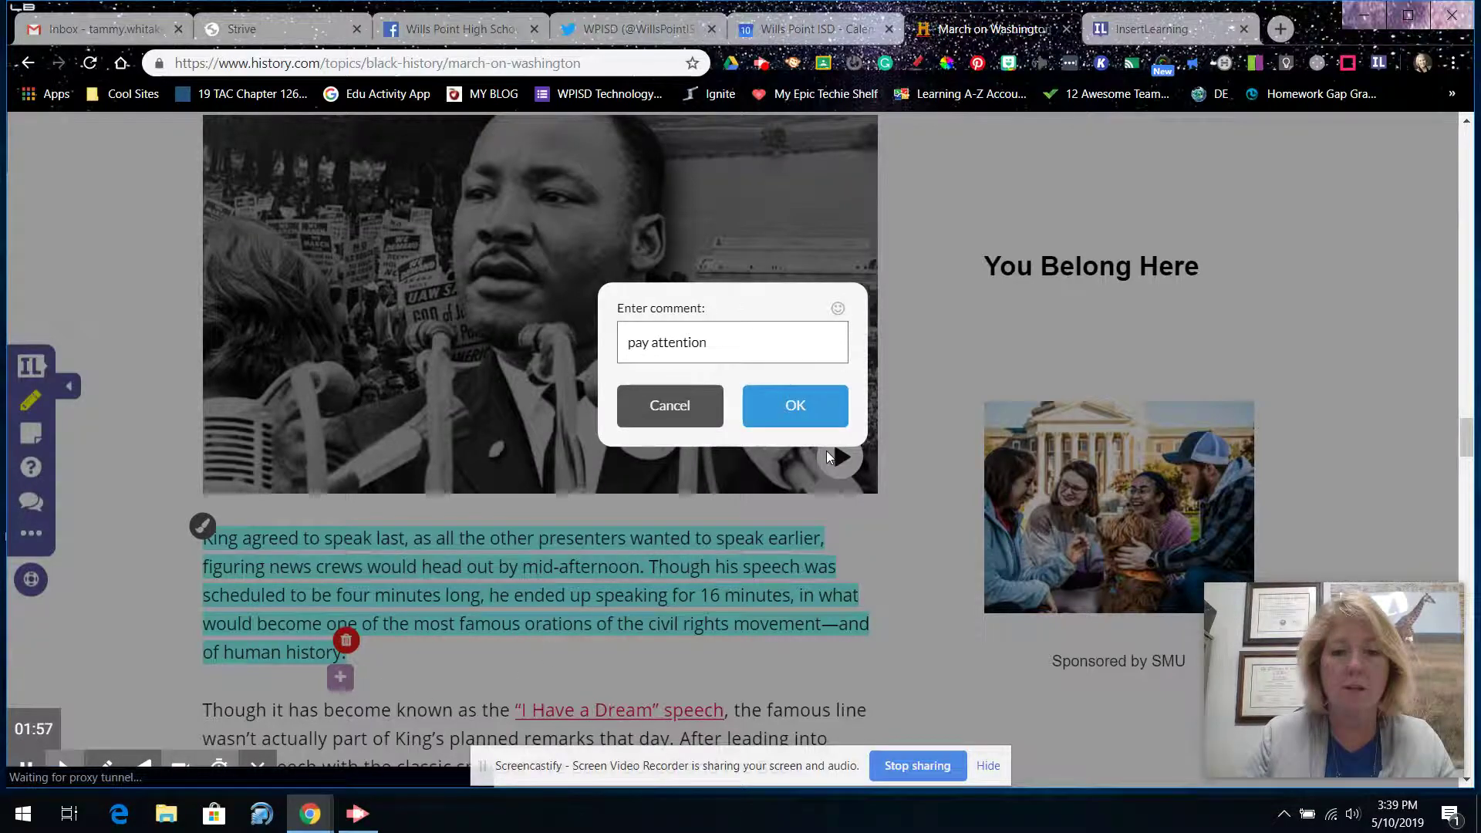
{"action": "left_click", "coordinate": [793, 404]}
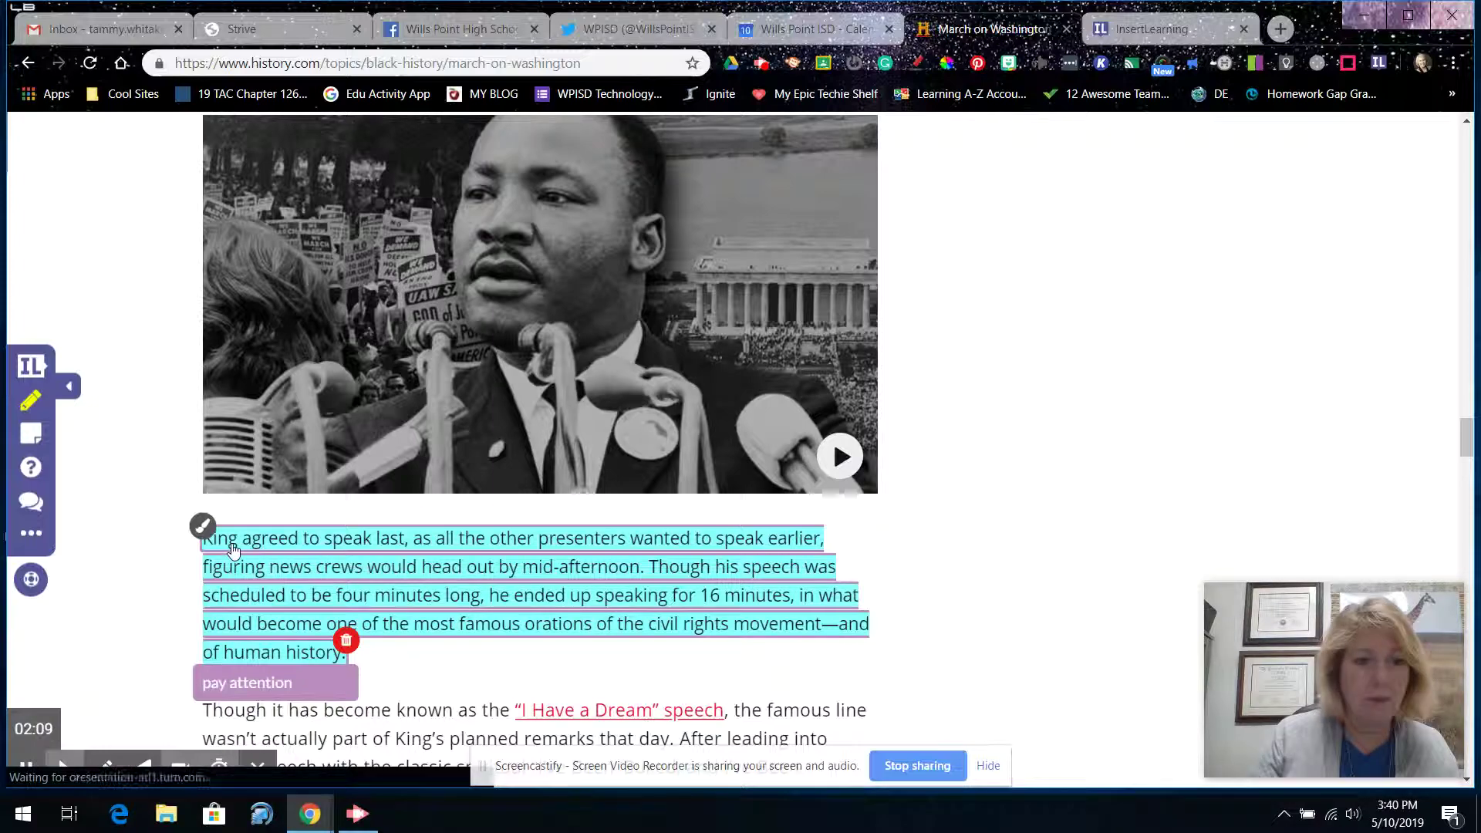
- Place an empty sticky note below the Mahalia Jackson podium paragraph
{"action": "left_click", "coordinate": [34, 437]}
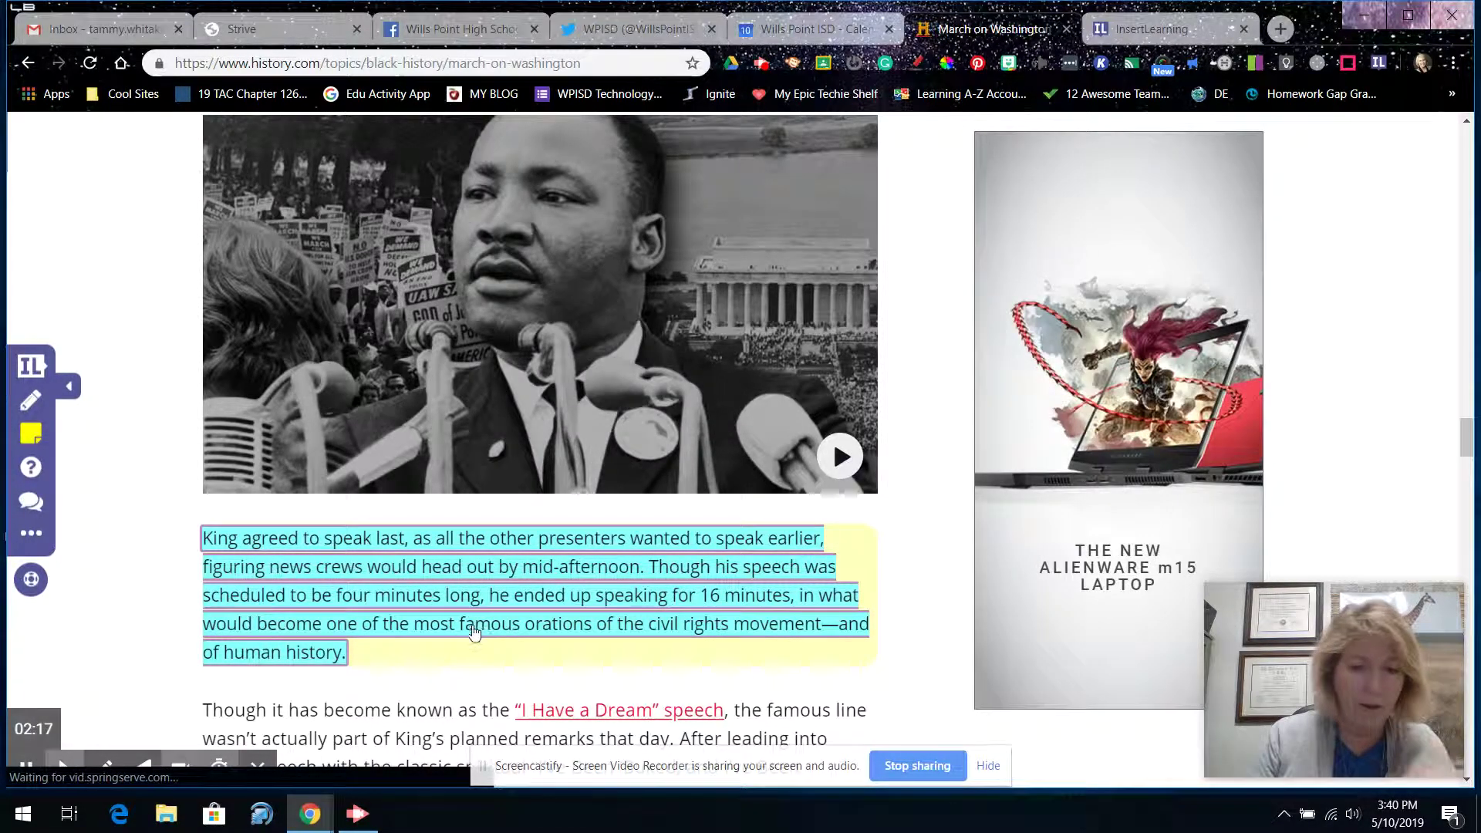
{"action": "scroll", "coordinate": [443, 677], "scroll_direction": "down", "scroll_amount": 1}
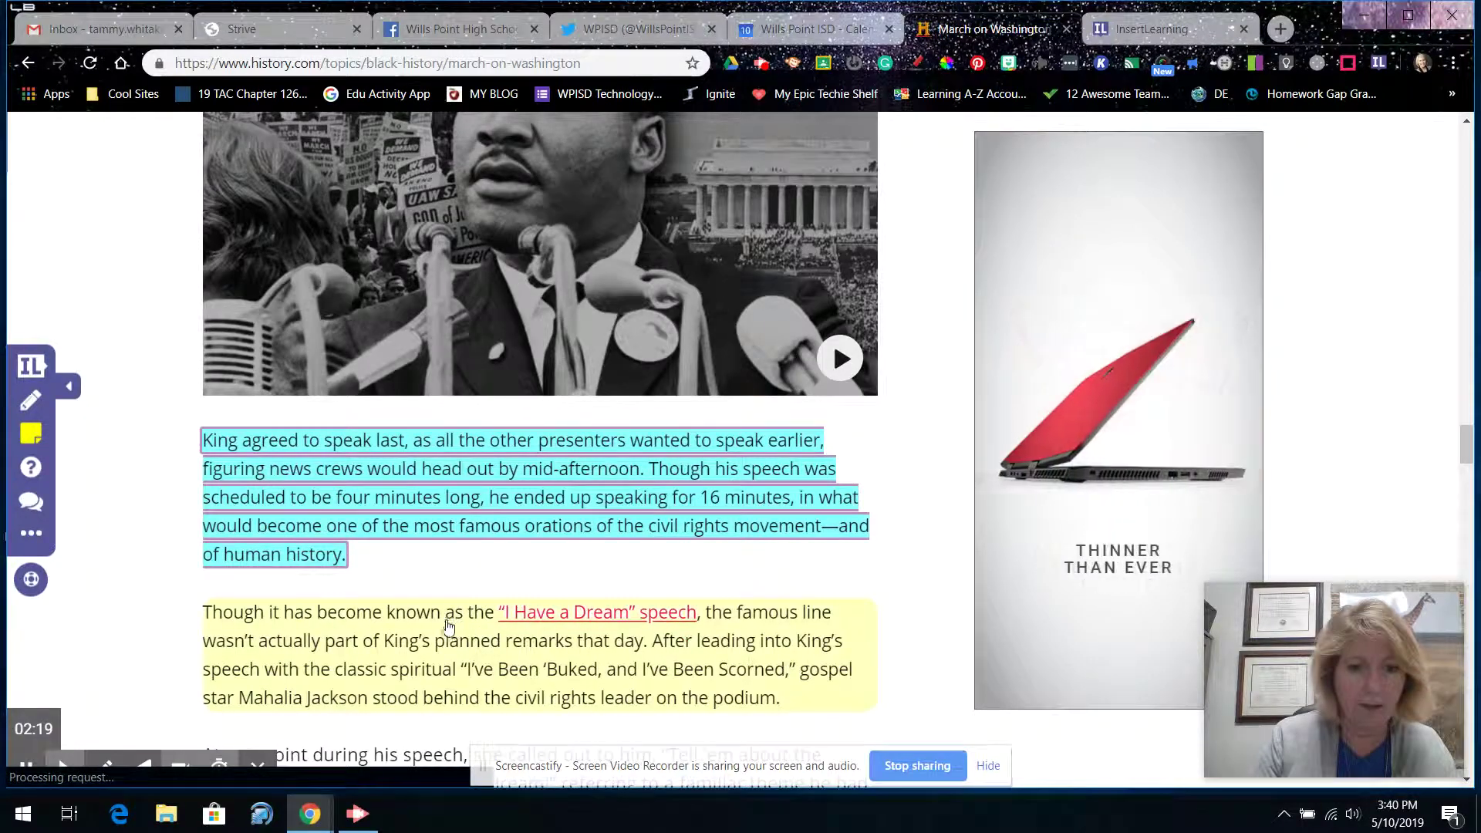
{"action": "left_click", "coordinate": [438, 636]}
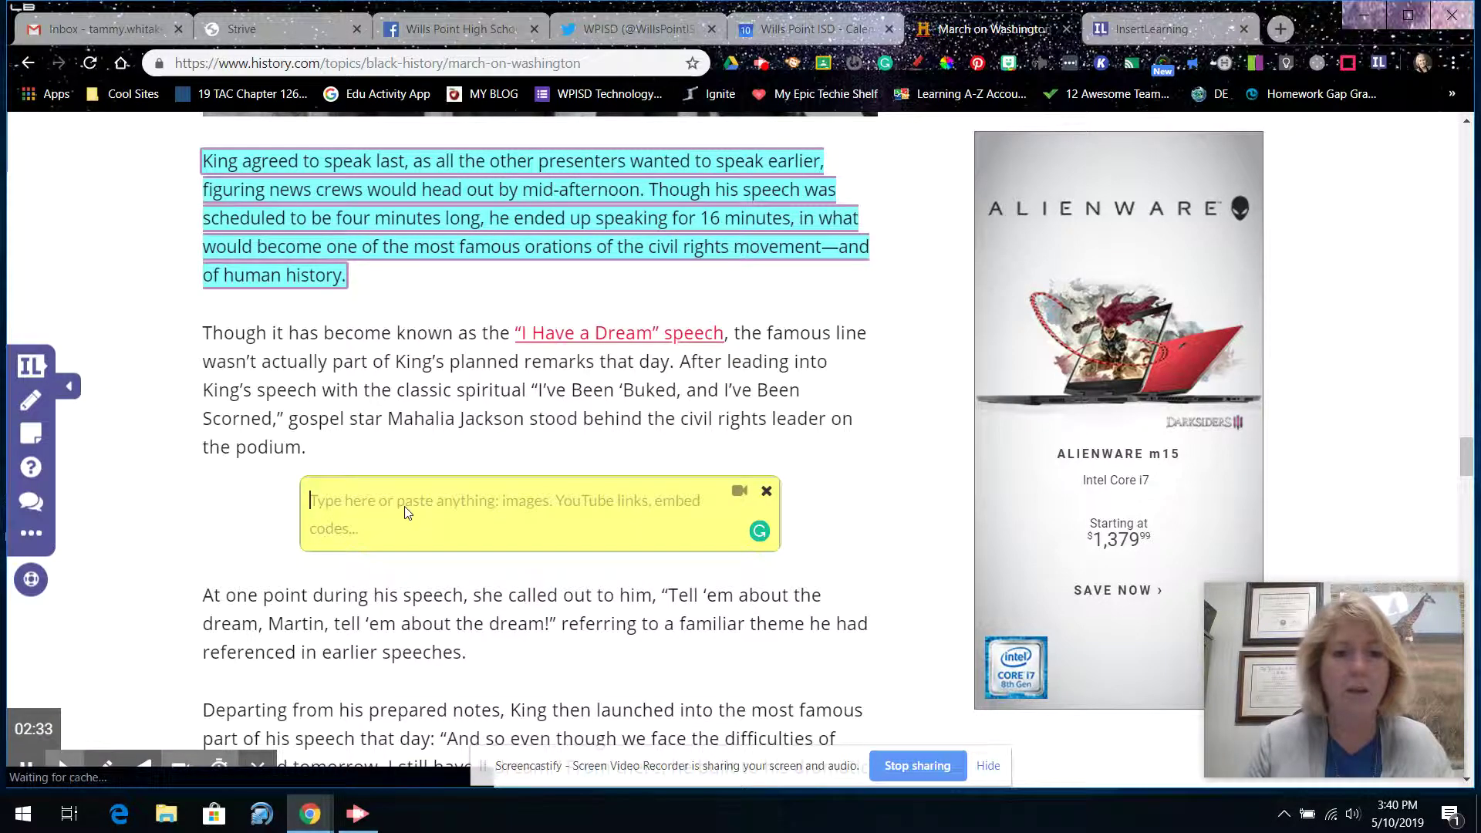
- Dismiss the Maven Recommends panel and select the Insert a Question tool
{"action": "scroll", "coordinate": [407, 511], "scroll_direction": "up", "scroll_amount": 6}
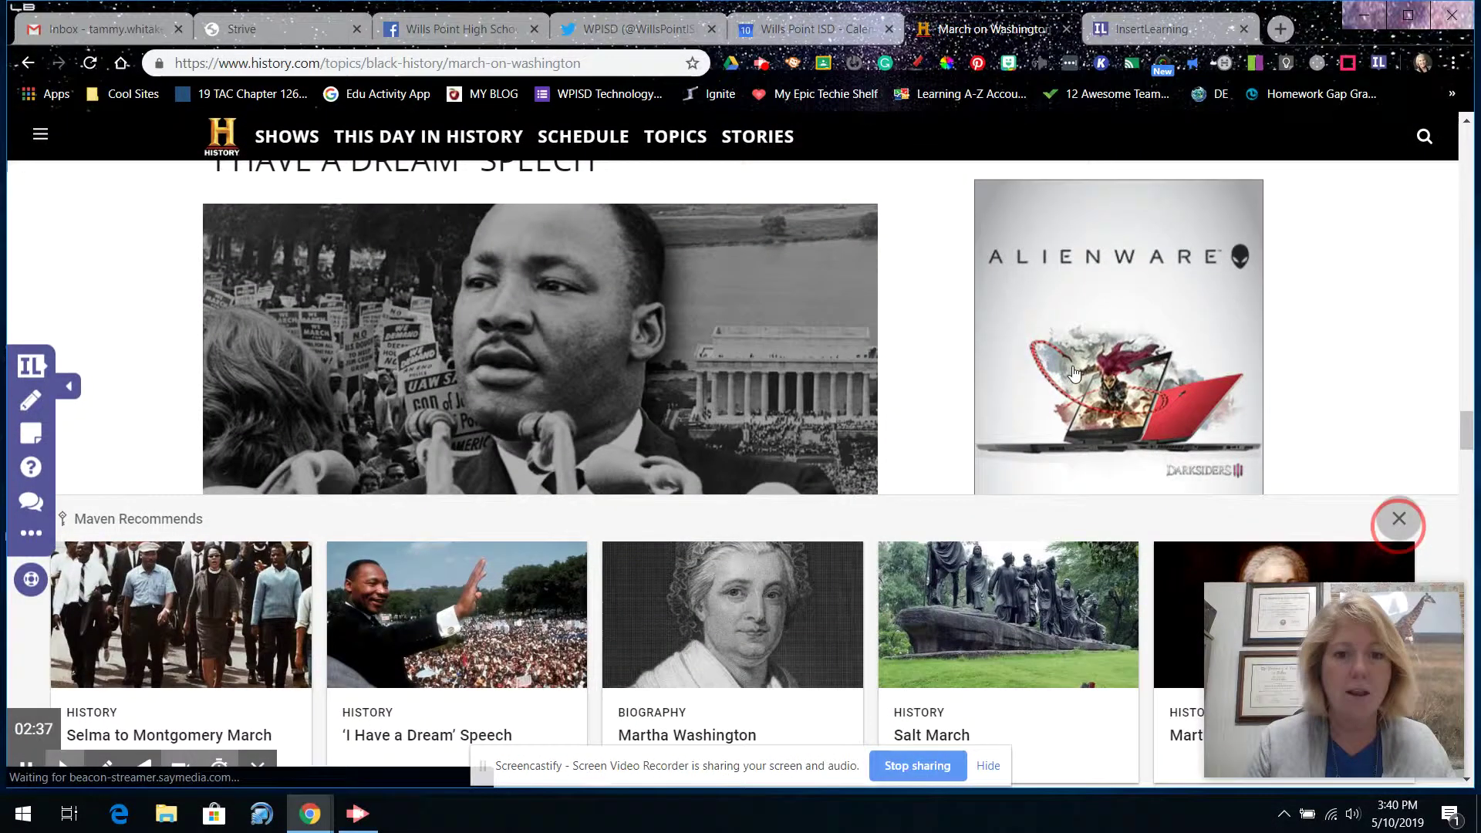
{"action": "left_click", "coordinate": [1398, 514]}
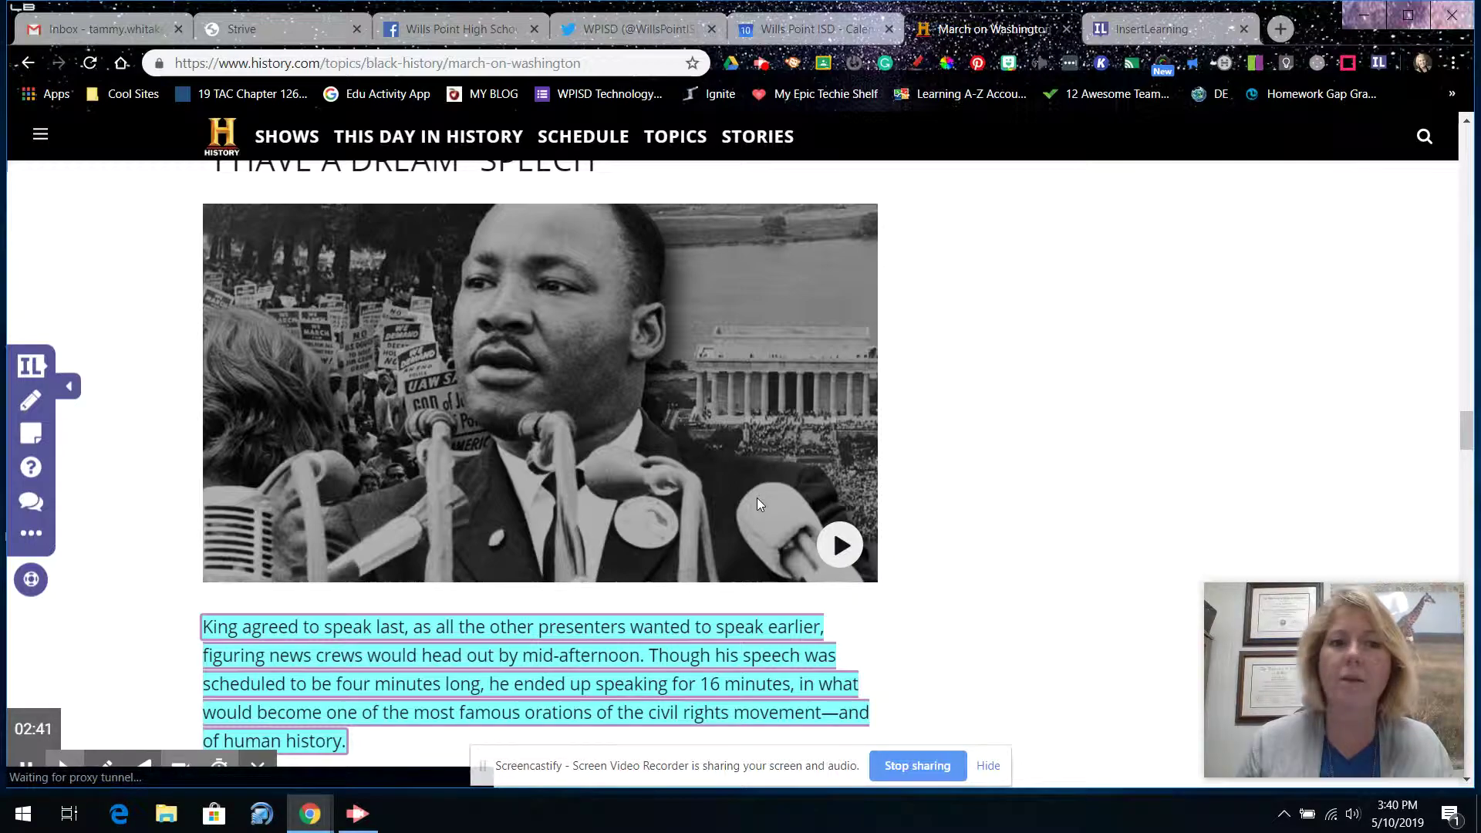
{"action": "scroll", "coordinate": [782, 523], "scroll_direction": "down", "scroll_amount": 4}
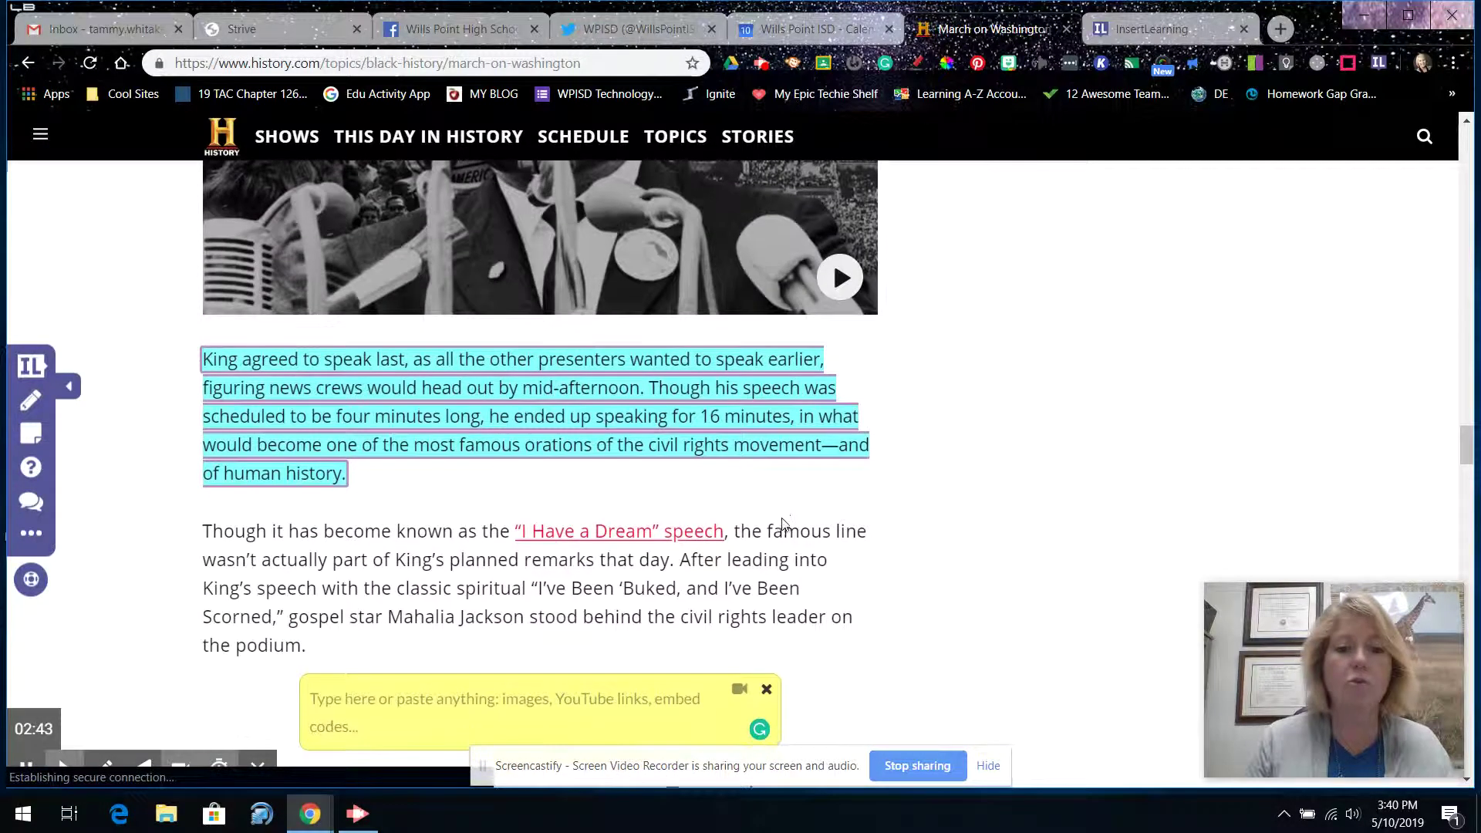
{"action": "scroll", "coordinate": [782, 523], "scroll_direction": "down", "scroll_amount": 1}
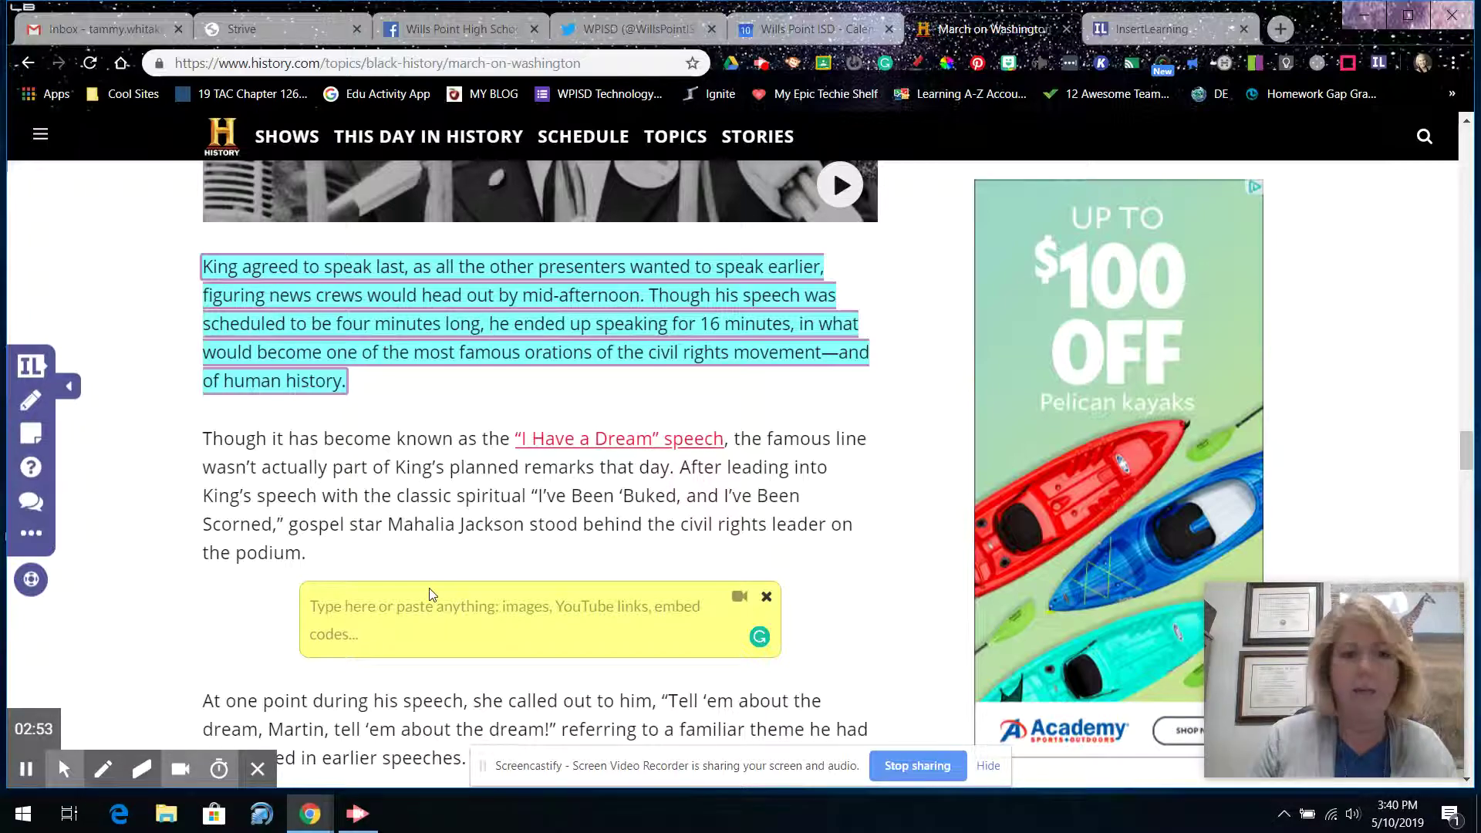
{"action": "scroll", "coordinate": [429, 594], "scroll_direction": "down", "scroll_amount": 2}
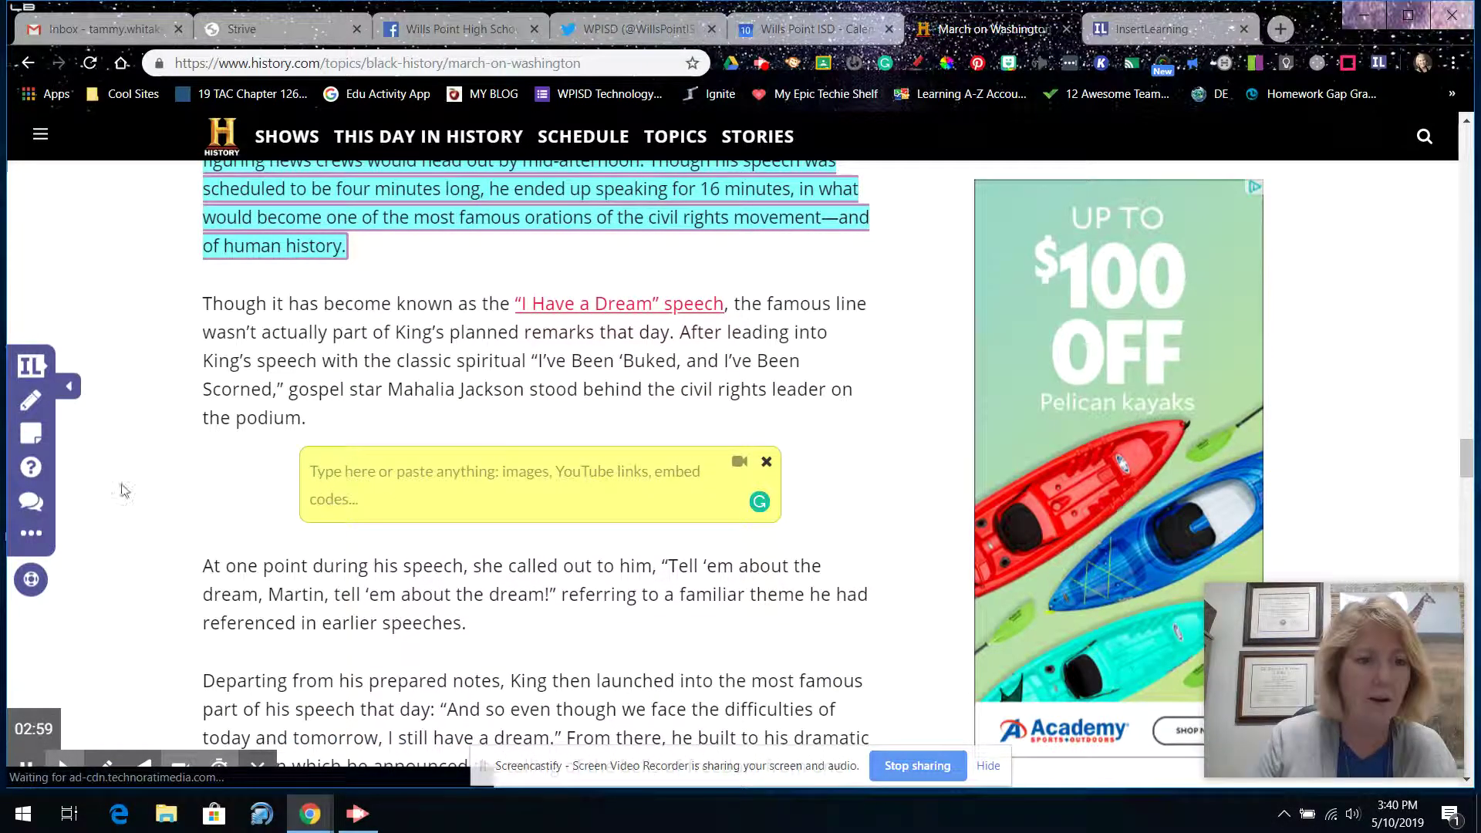
{"action": "left_click", "coordinate": [31, 468]}
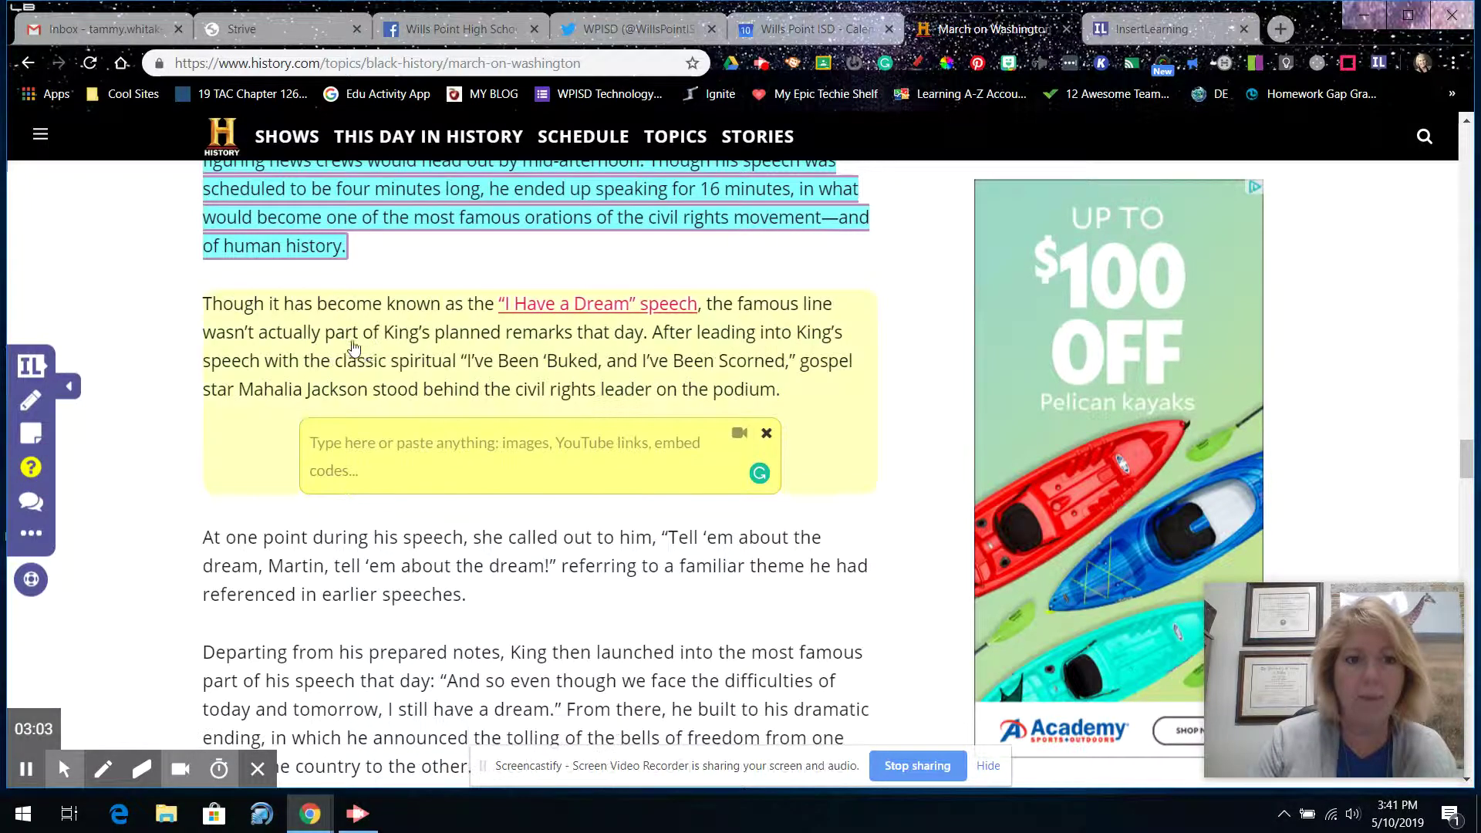
- Add a question box below the sticky note, previewing the question stems without choosing one
{"action": "left_click", "coordinate": [379, 359]}
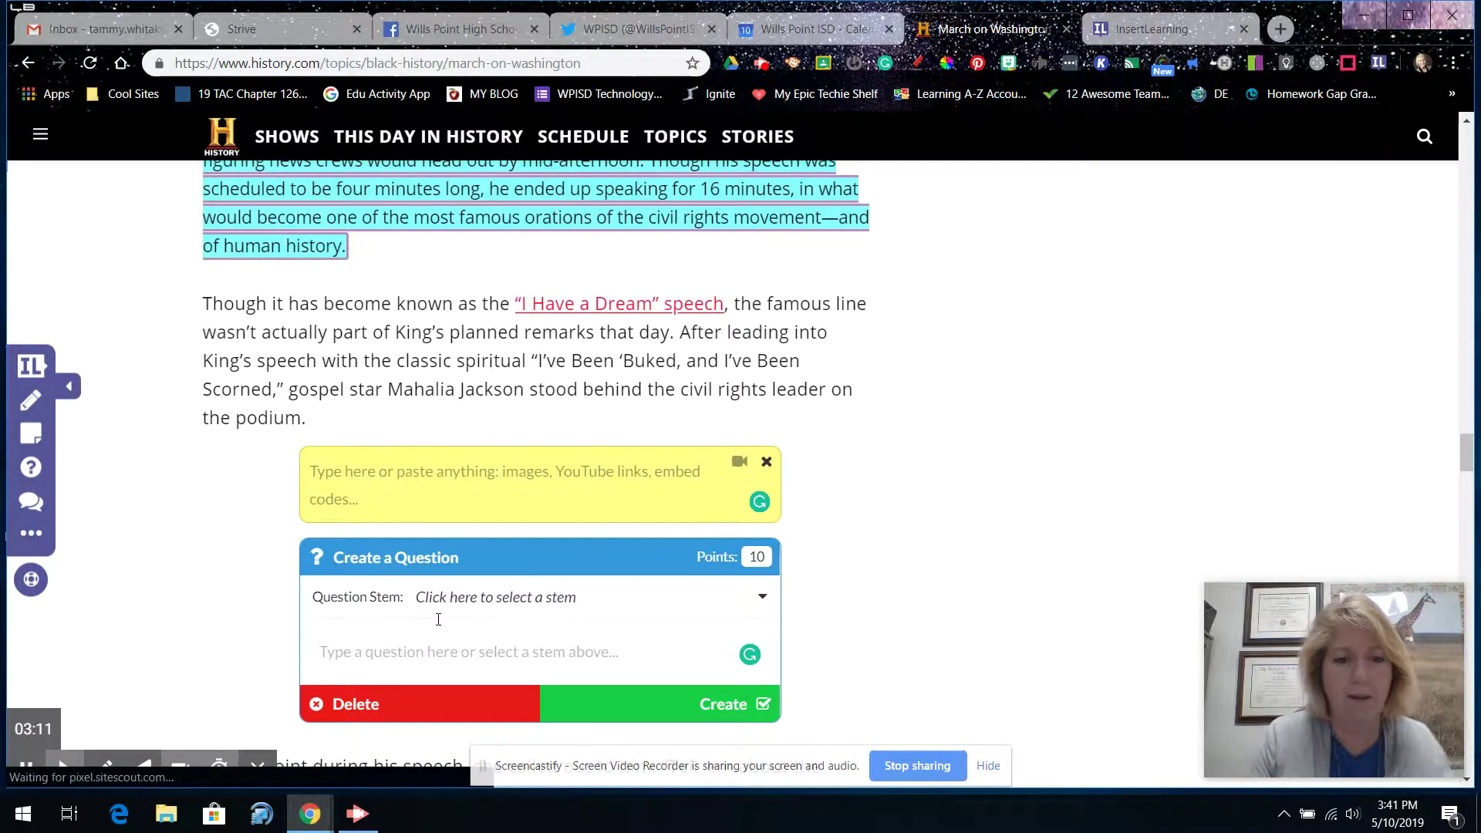
{"action": "scroll", "coordinate": [440, 616], "scroll_direction": "down", "scroll_amount": 1}
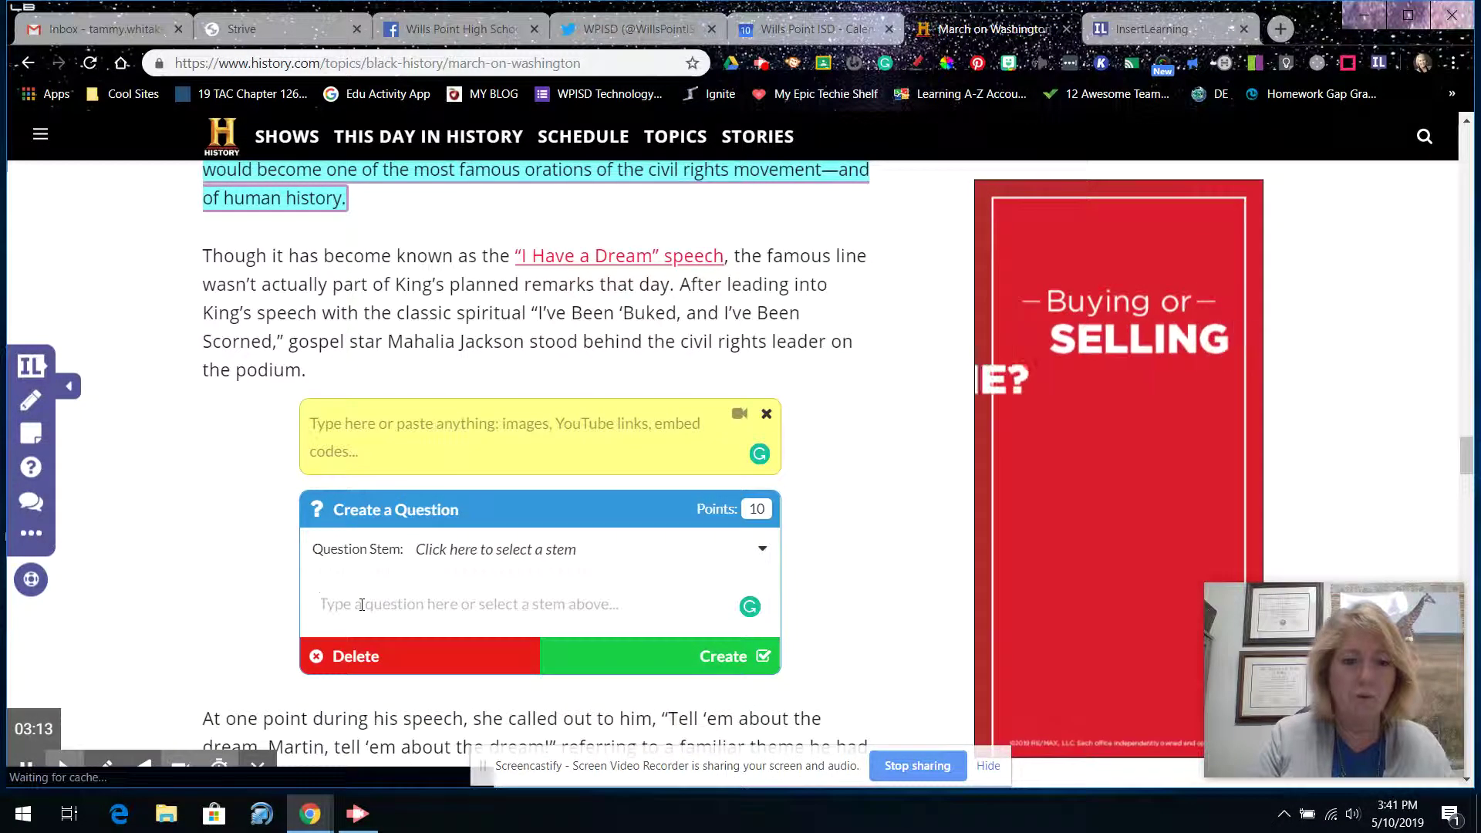
{"action": "left_click", "coordinate": [653, 550]}
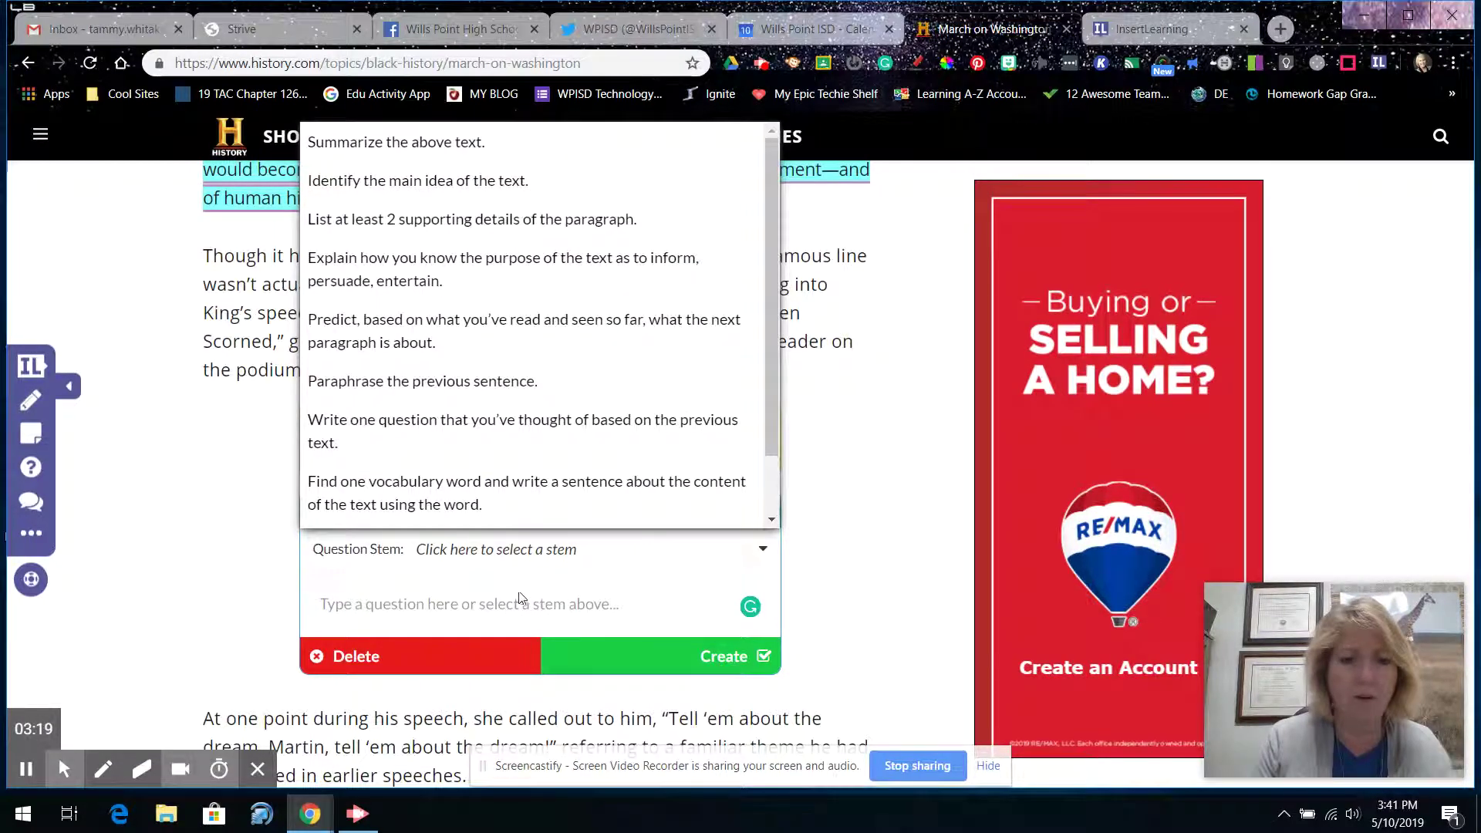
{"action": "left_click", "coordinate": [225, 590]}
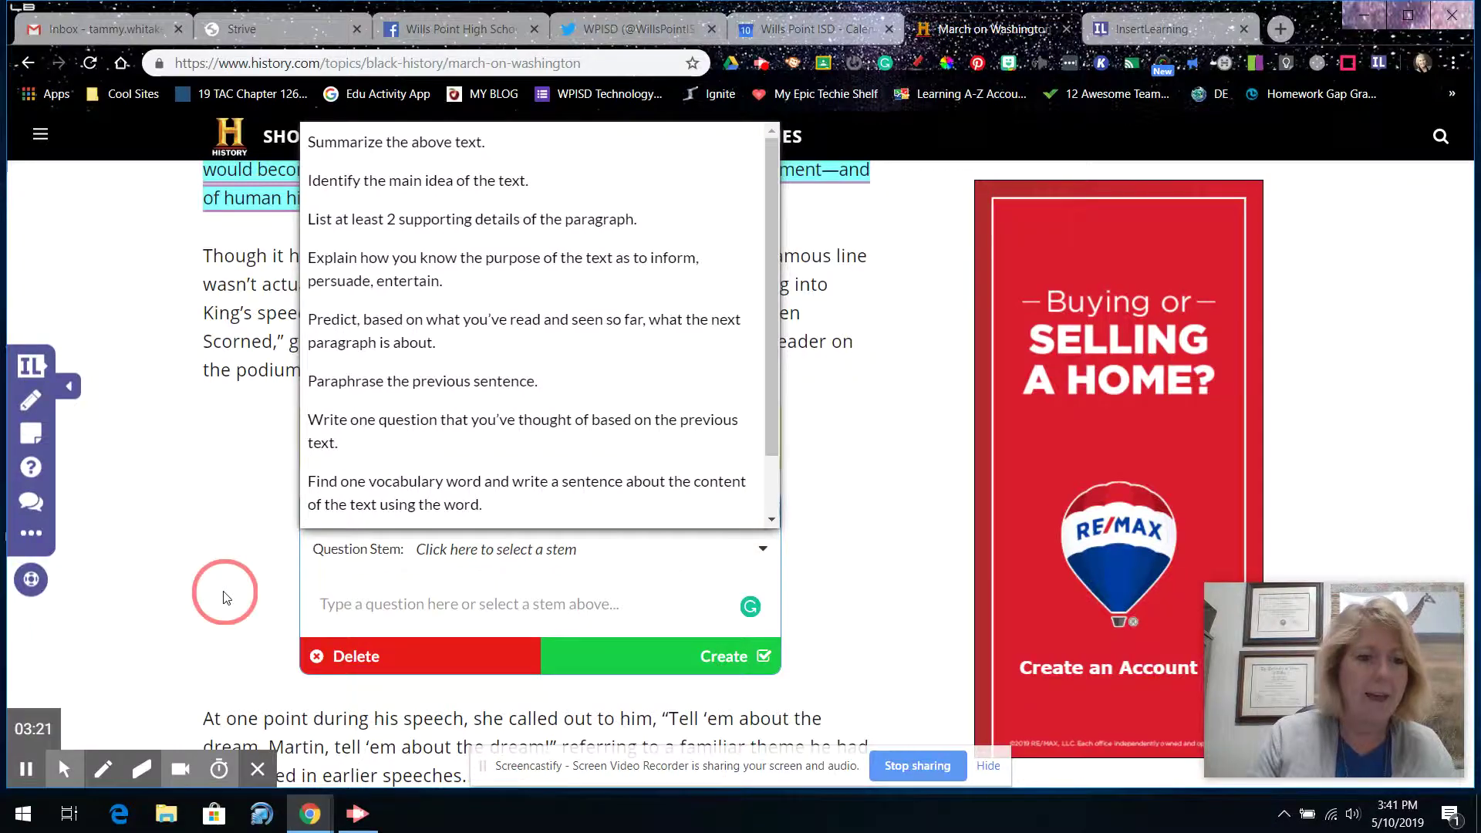
{"action": "left_click", "coordinate": [31, 502]}
- Add a discussion below the question with the topic 'type in question'
{"action": "left_click", "coordinate": [363, 310]}
{"action": "scroll", "coordinate": [362, 310], "scroll_direction": "down", "scroll_amount": 1}
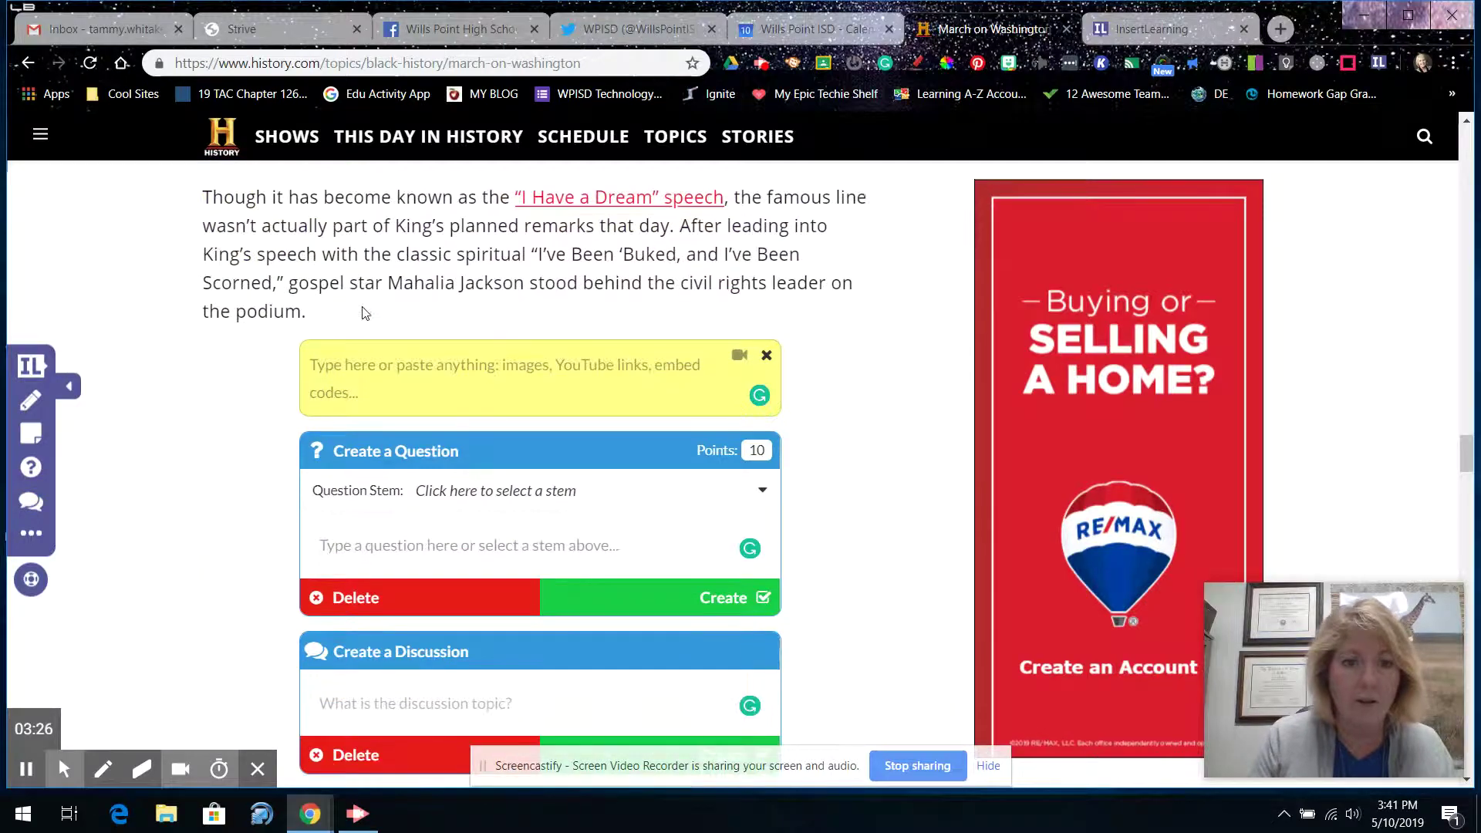
{"action": "left_click", "coordinate": [402, 703]}
{"action": "type", "text": "type in"}
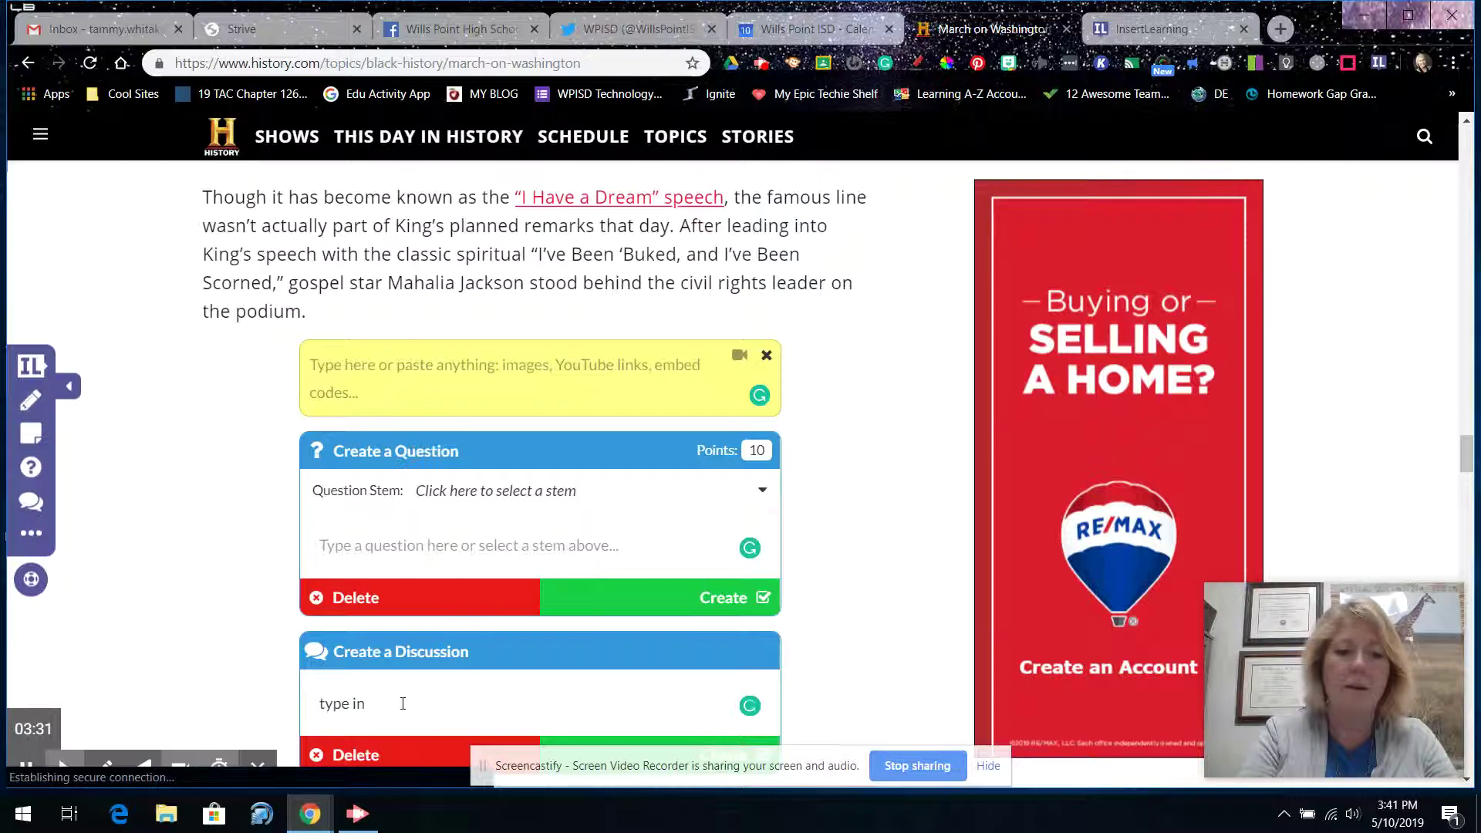
{"action": "type", "text": " question"}
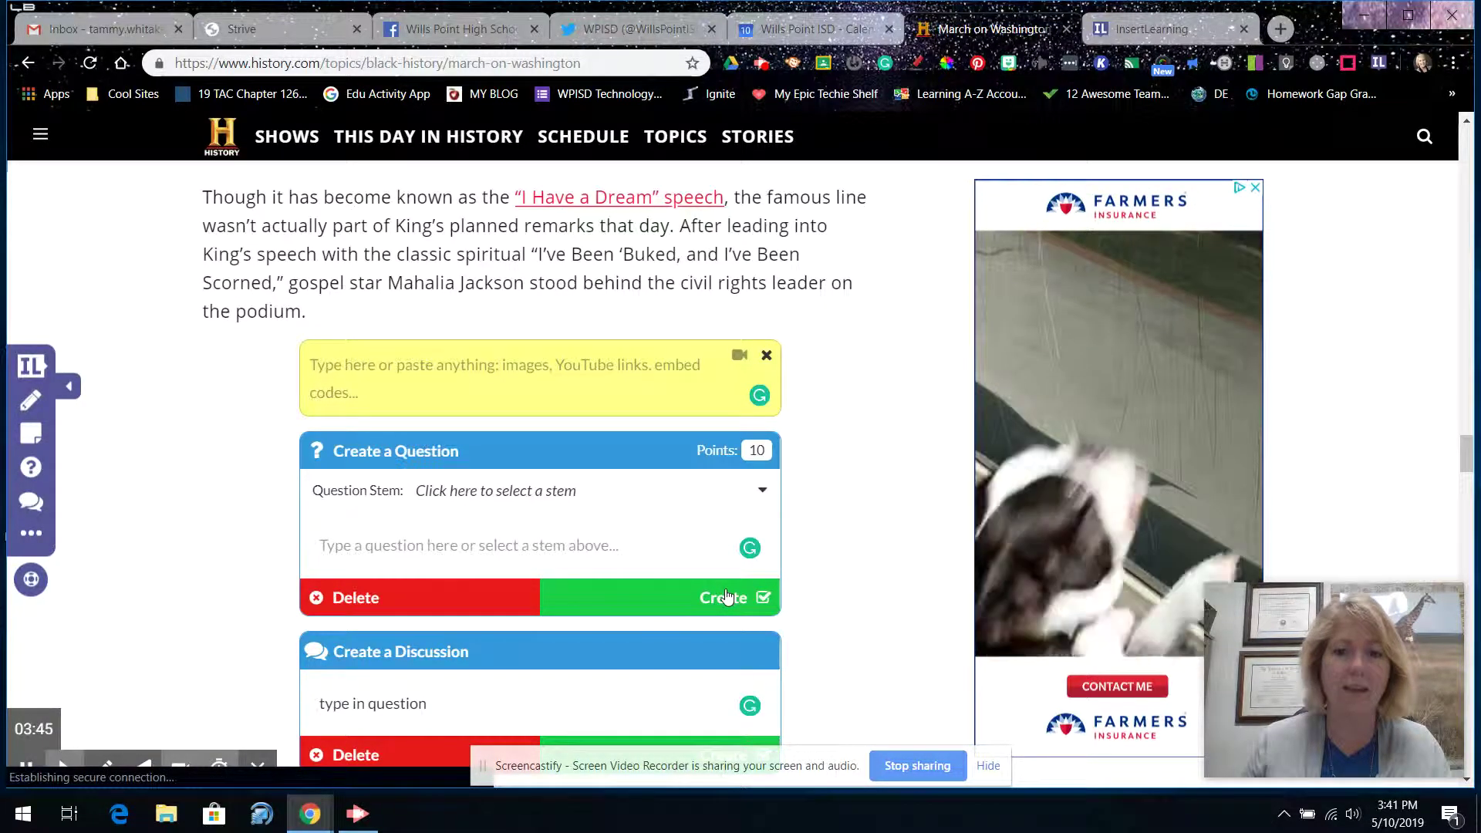
{"action": "scroll", "coordinate": [726, 596], "scroll_direction": "down", "scroll_amount": 1}
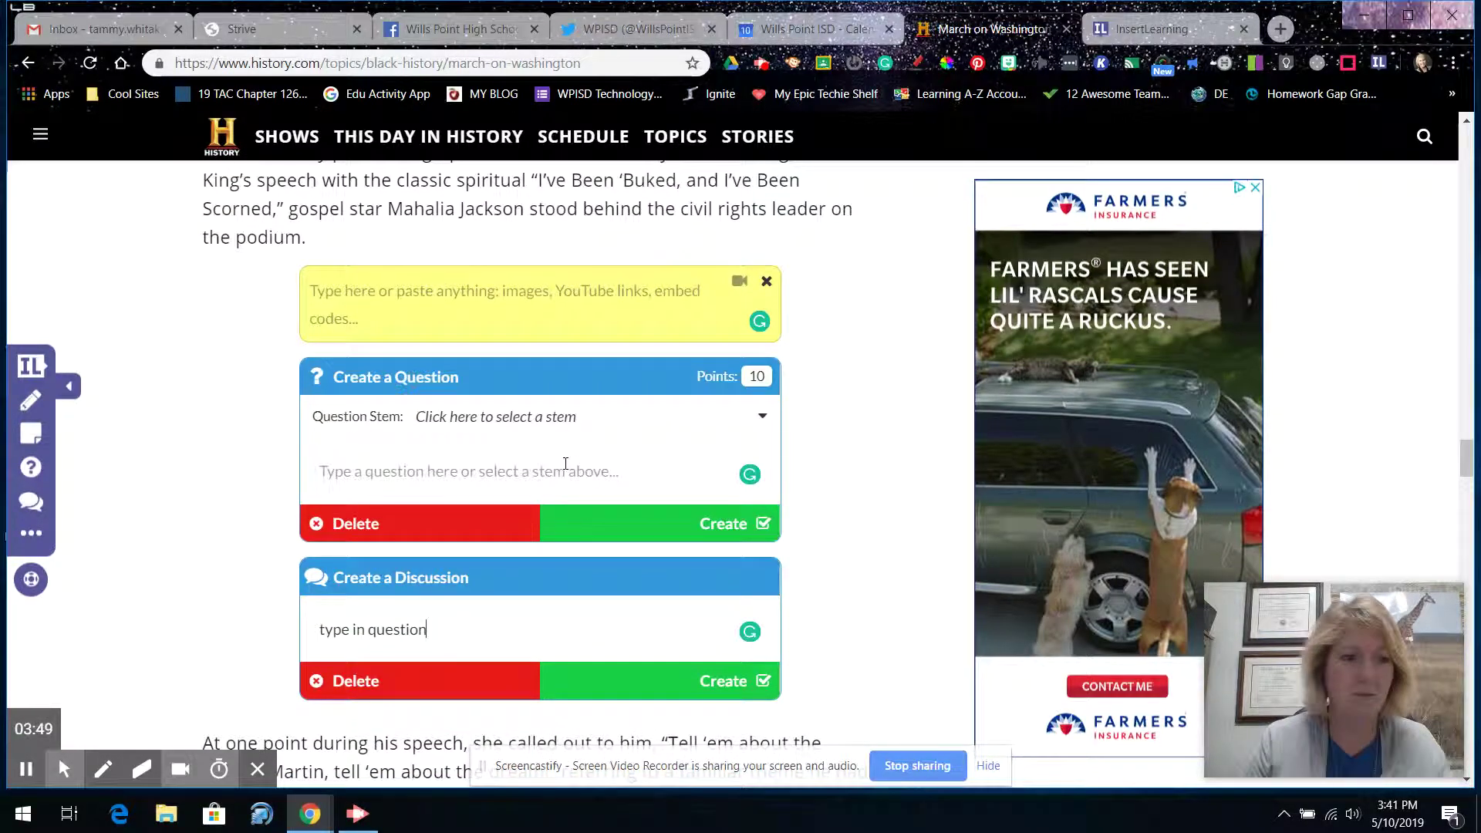
{"action": "left_click", "coordinate": [31, 536]}
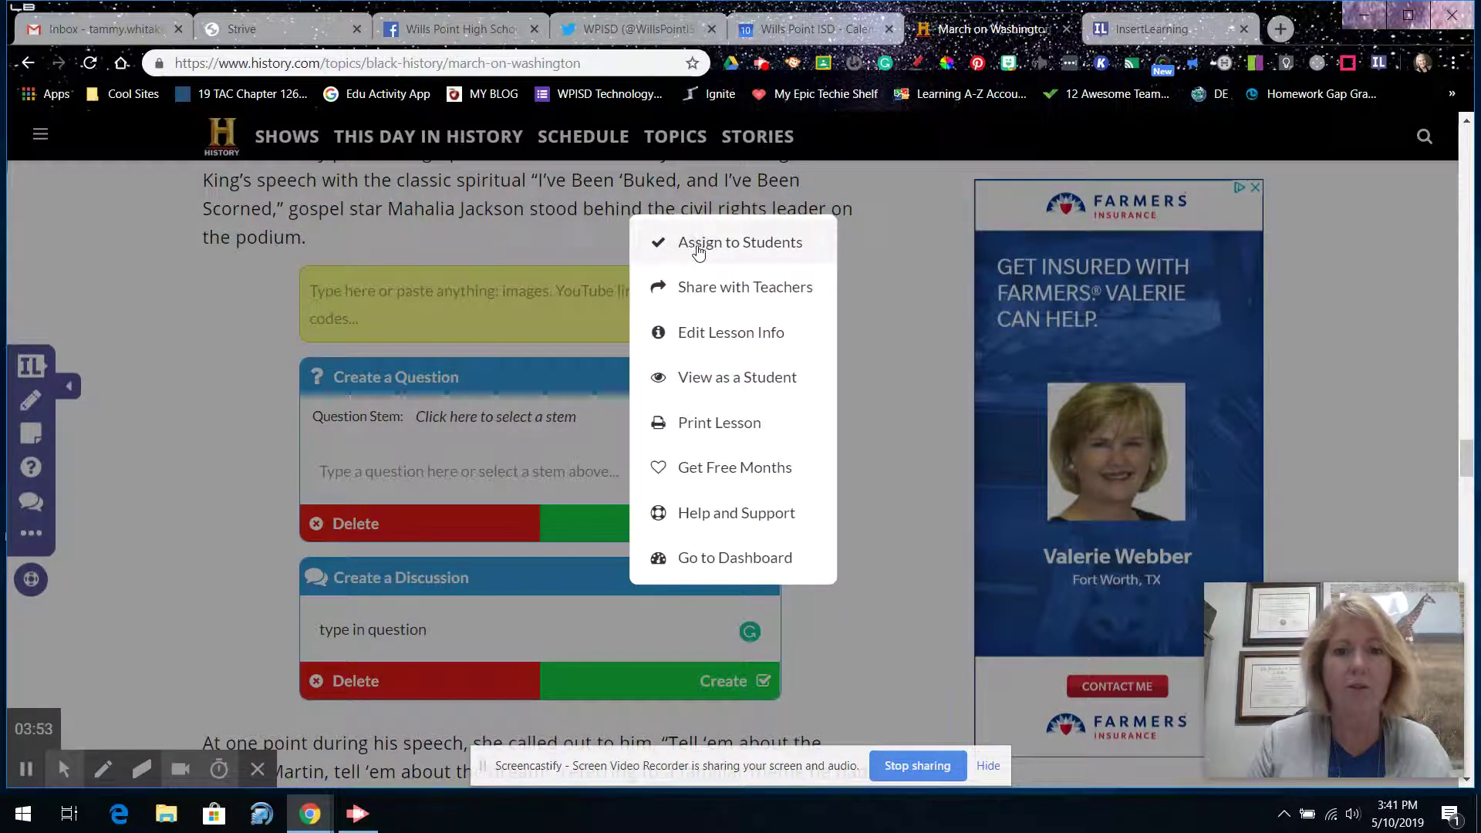
- Try Assign to Students, close Select Classes without assigning, and reopen the lesson options
{"action": "left_click", "coordinate": [699, 249]}
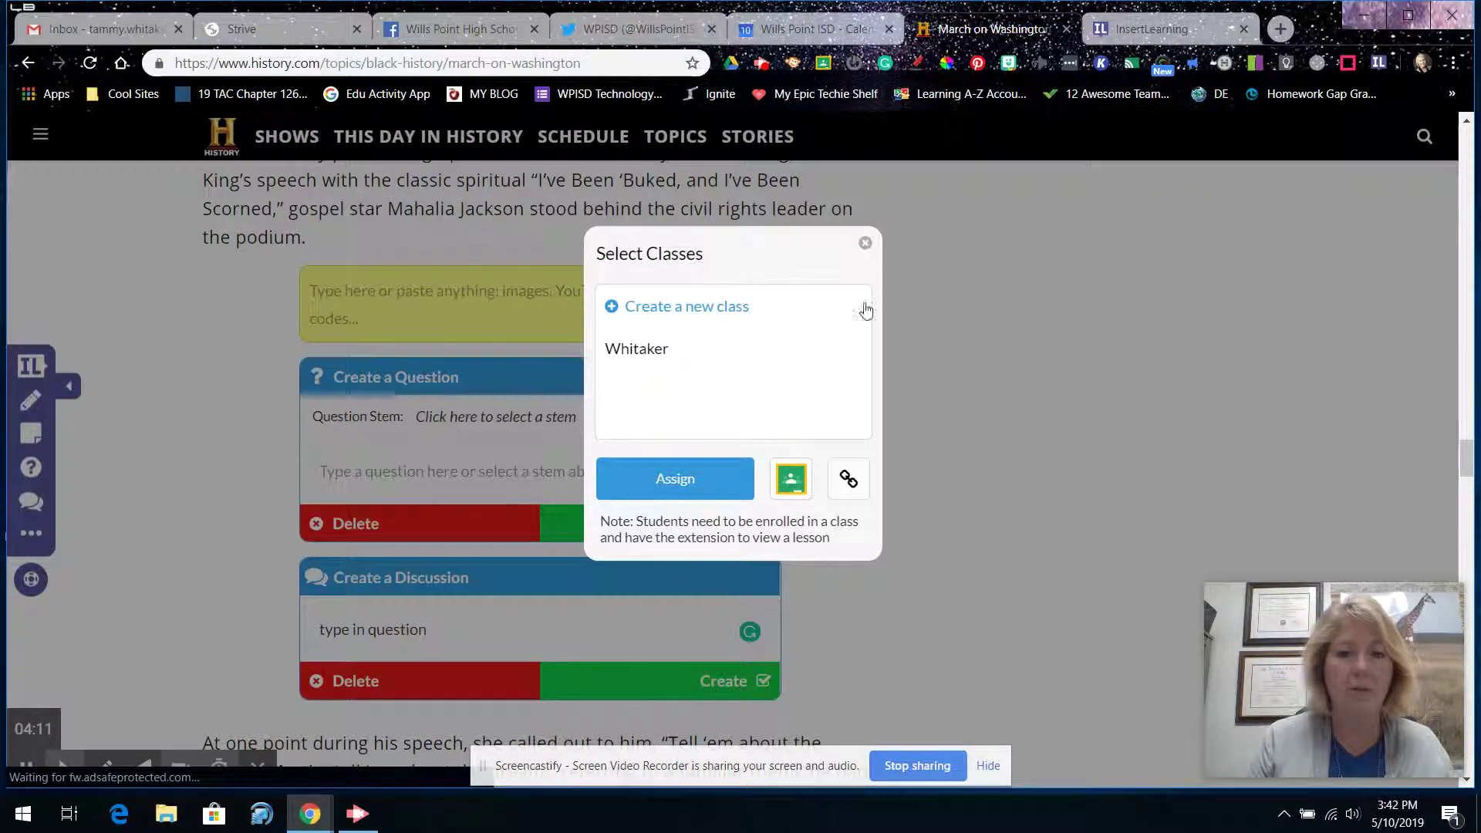
{"action": "left_click", "coordinate": [865, 242]}
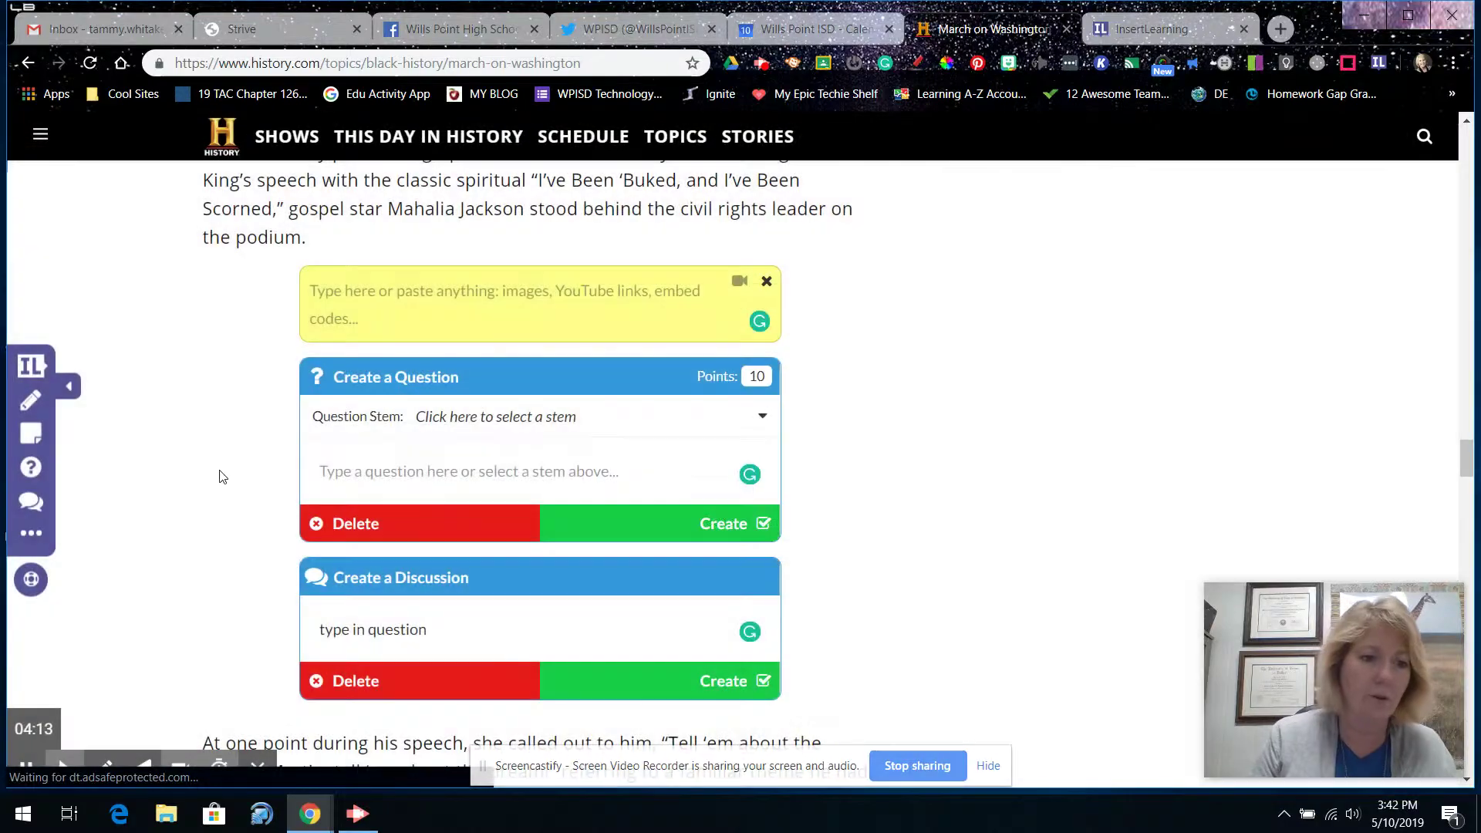
{"action": "left_click", "coordinate": [31, 533]}
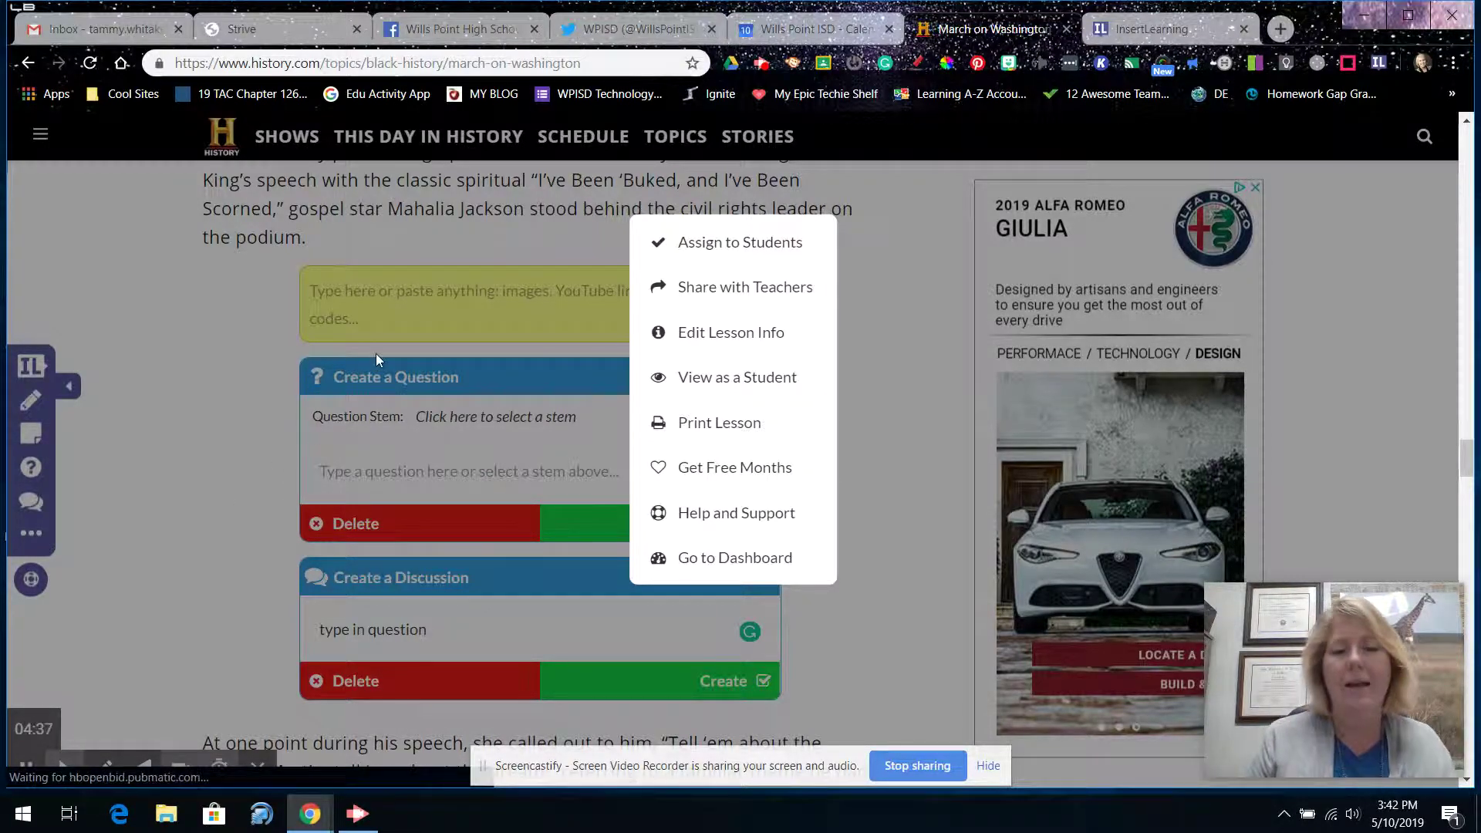
{"action": "left_click", "coordinate": [1165, 37]}
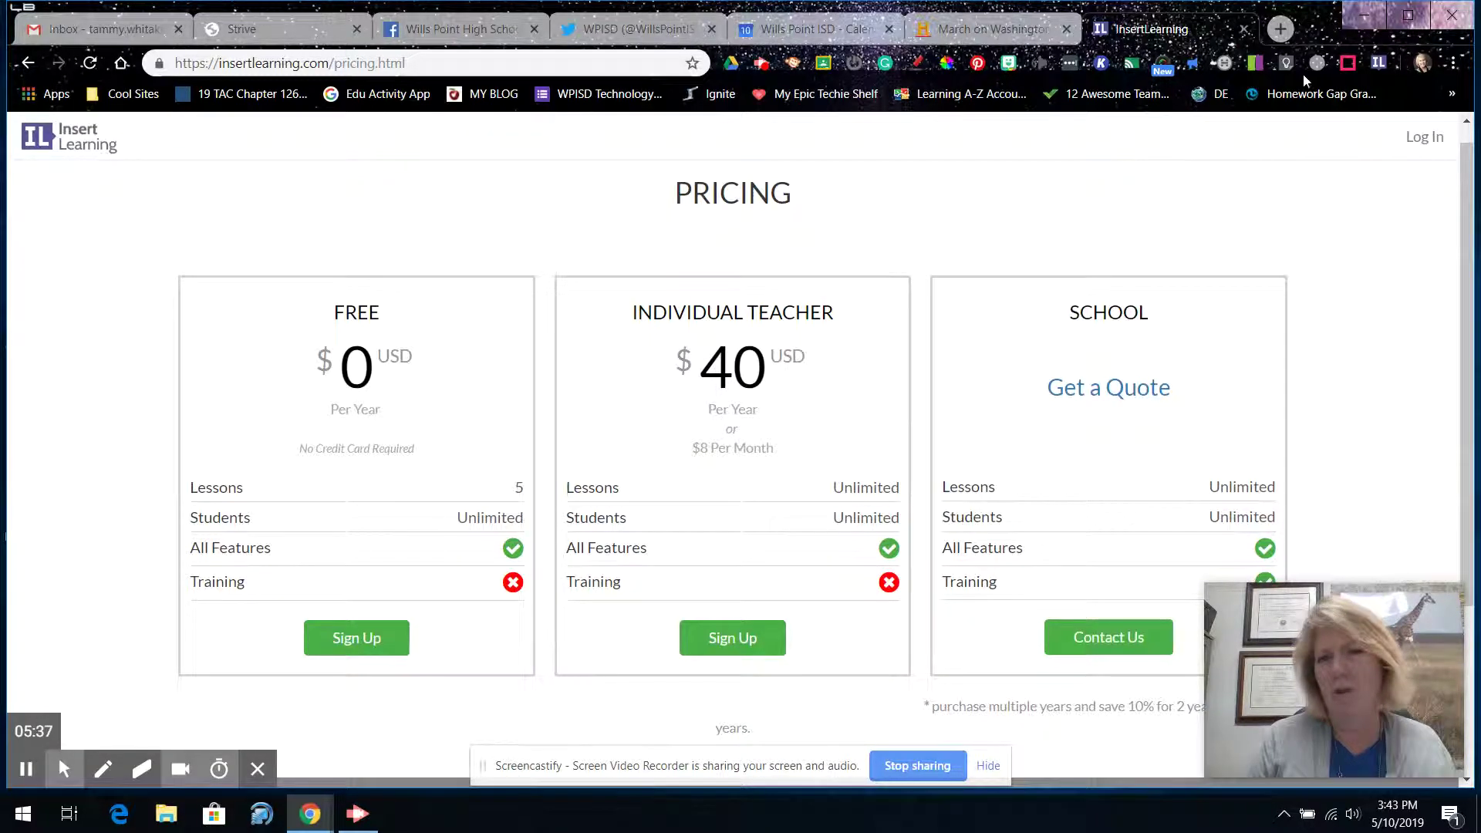
- Open Chrome's main menu while viewing the InsertLearning pricing page
{"action": "left_click", "coordinate": [1455, 64]}
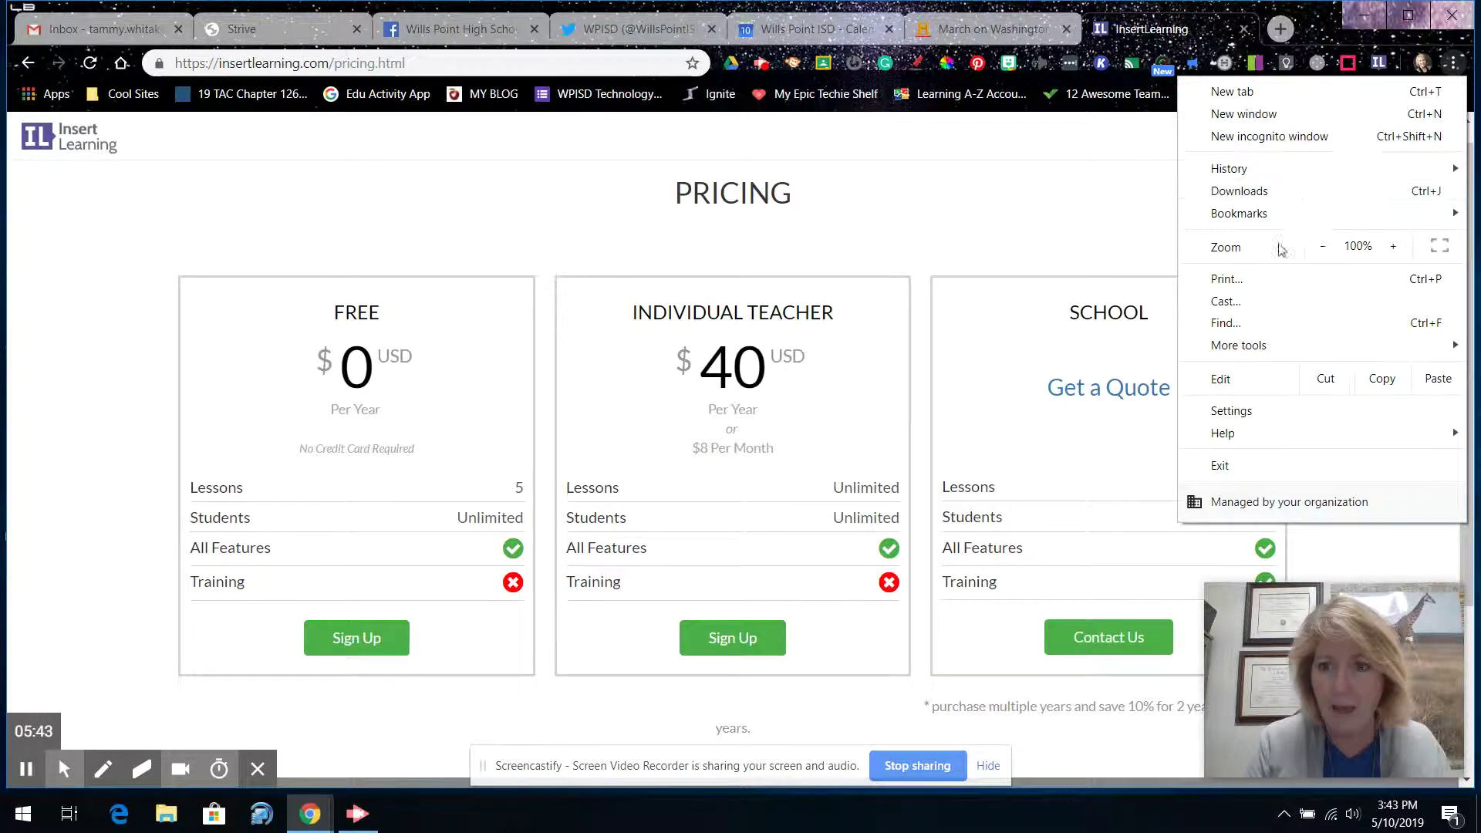
- From the Extensions page, open the Chrome Web Store and search 'insert learning'
{"action": "mouse_move", "coordinate": [1249, 345]}
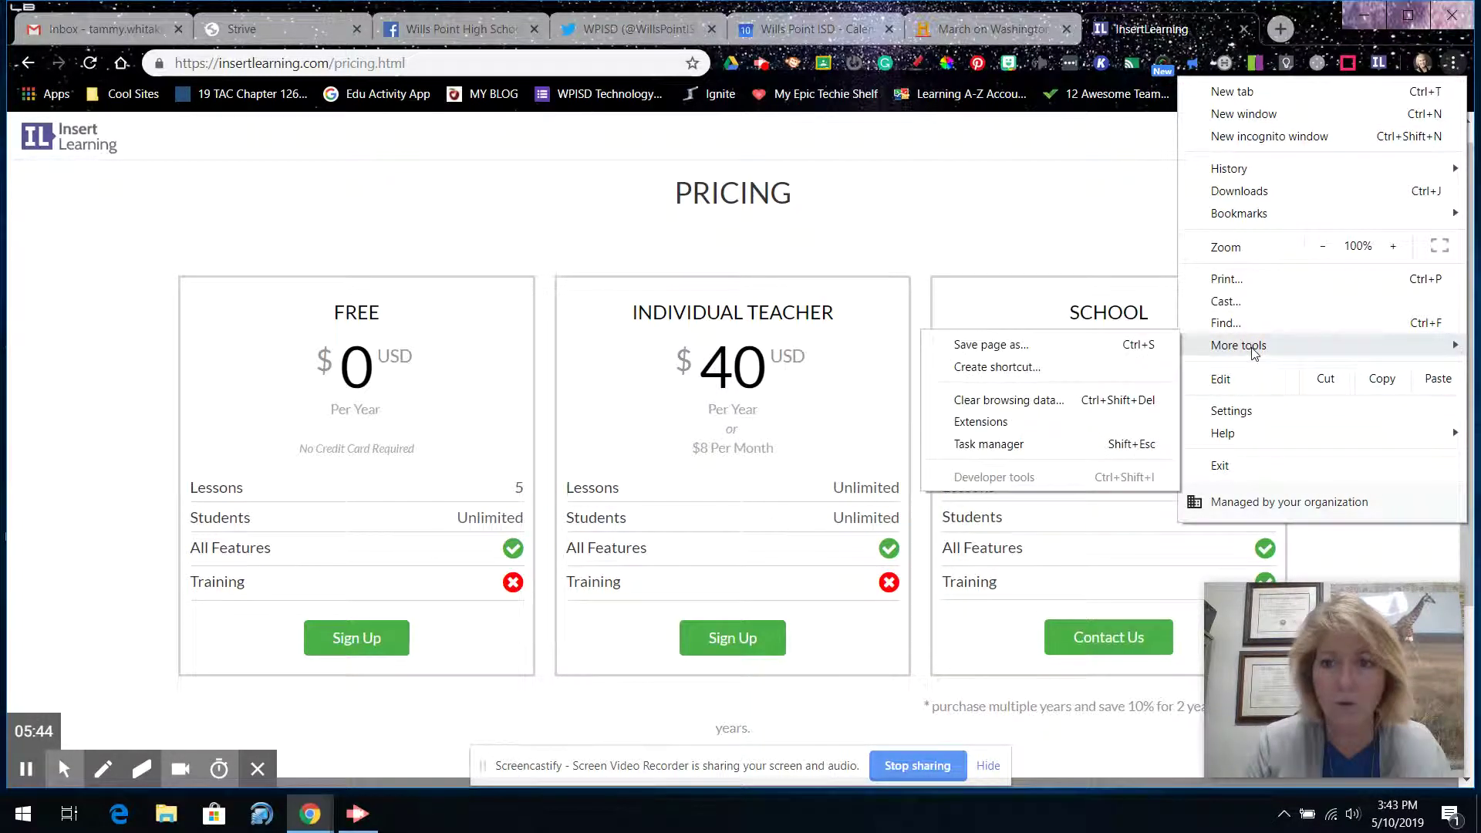
{"action": "left_click", "coordinate": [984, 422]}
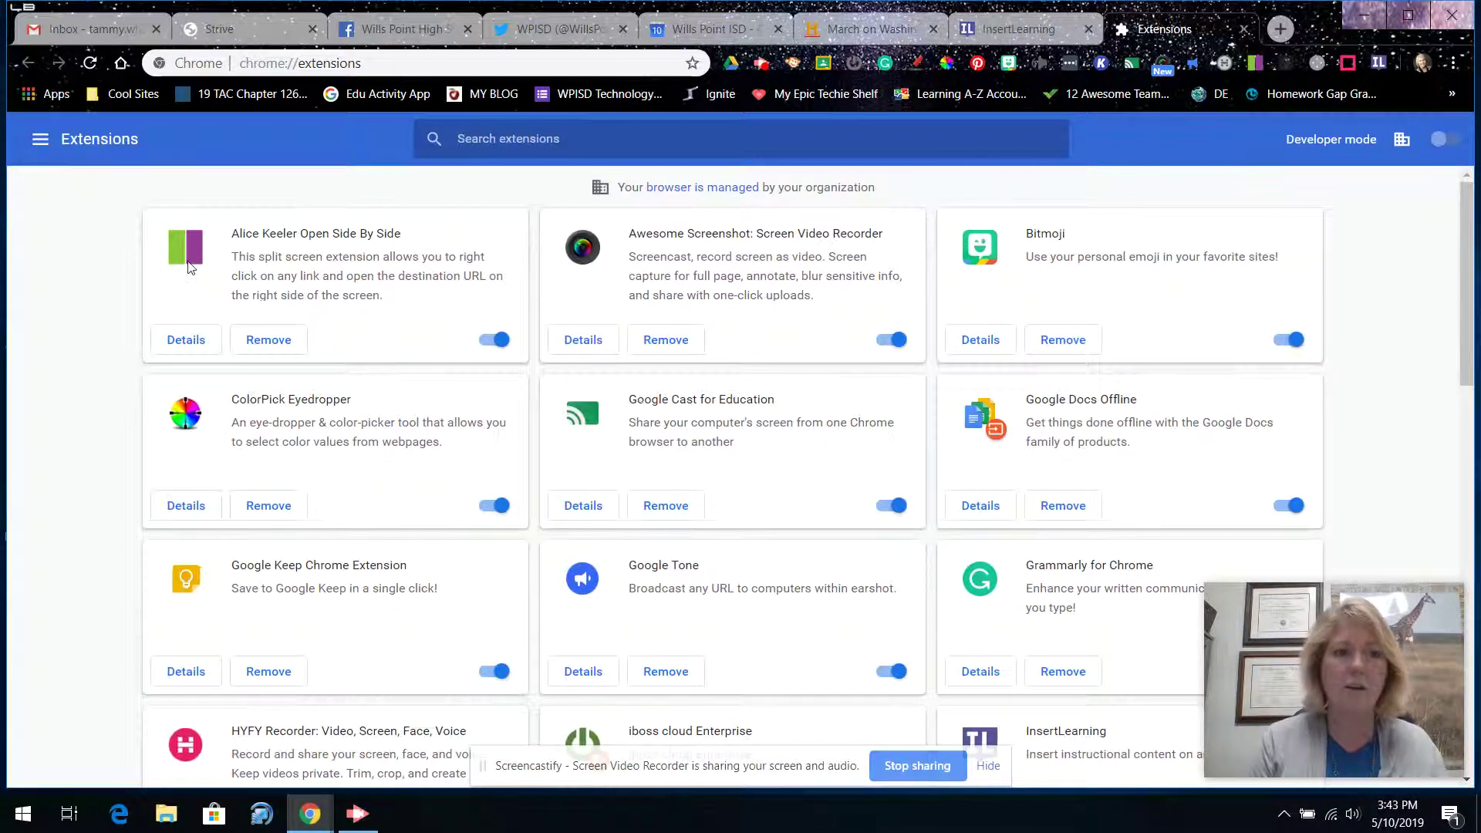
{"action": "left_click", "coordinate": [41, 141]}
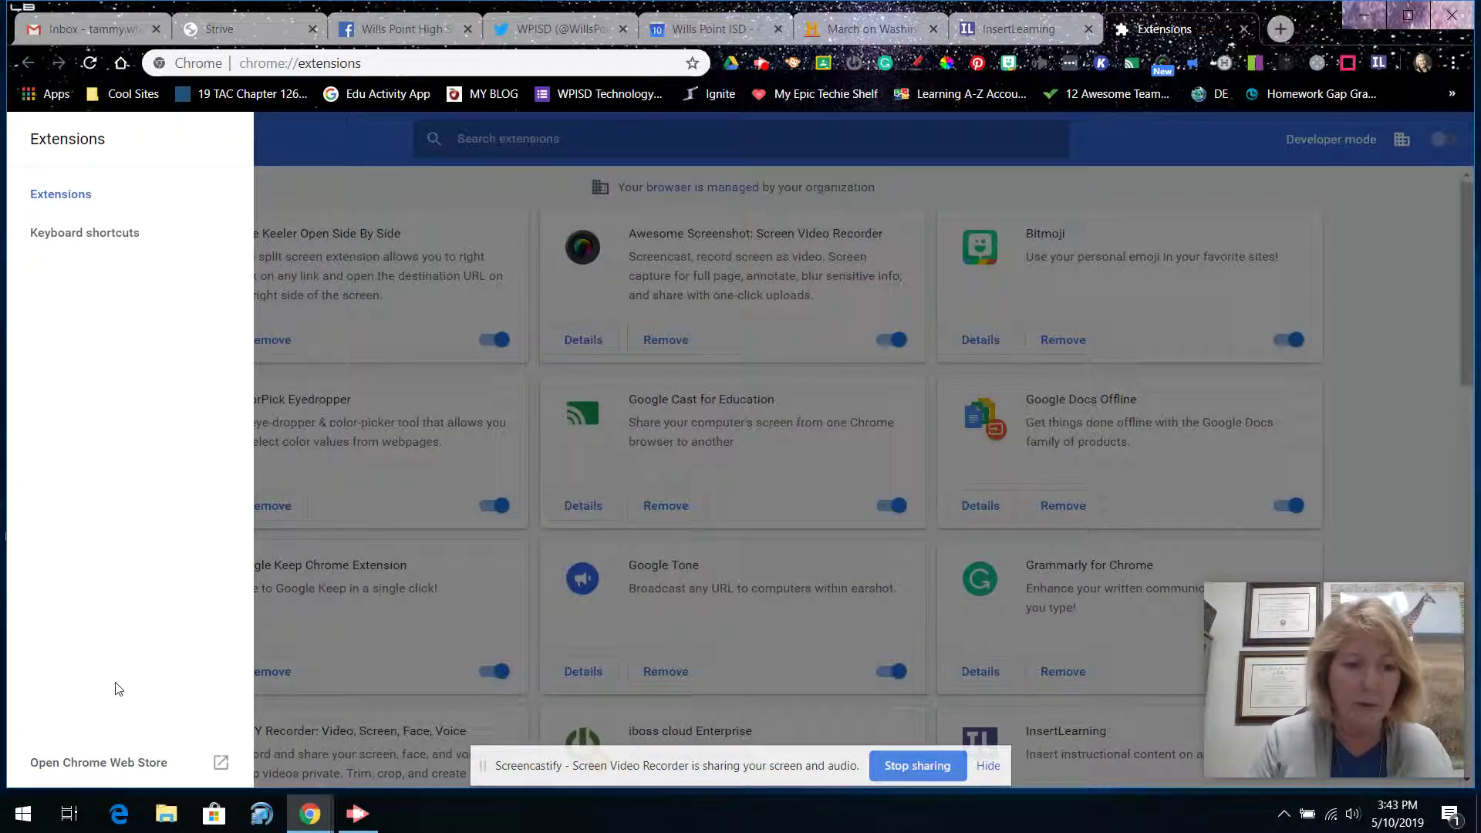
{"action": "left_click", "coordinate": [92, 764]}
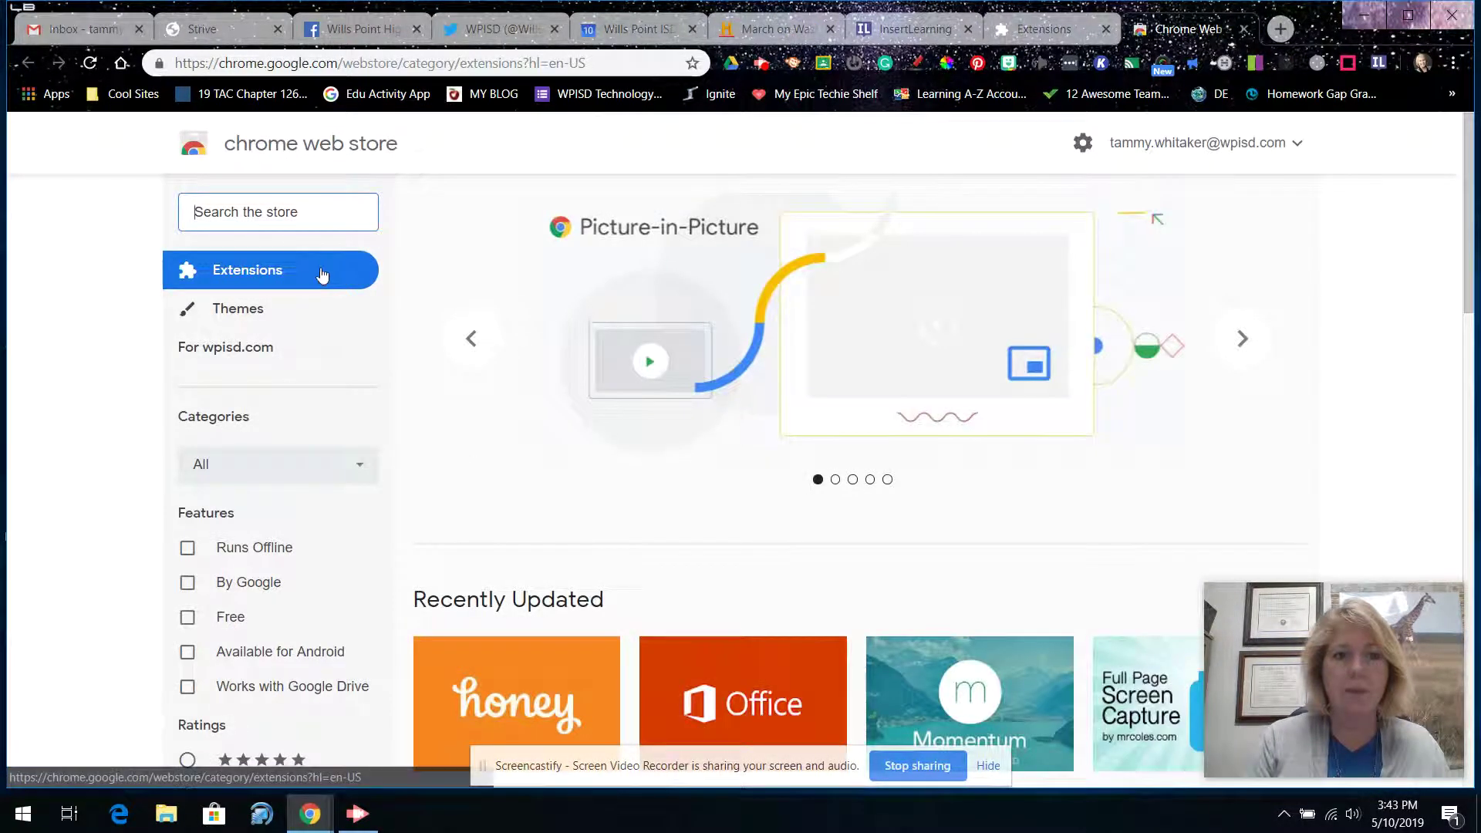
{"action": "type", "text": "insert learning"}
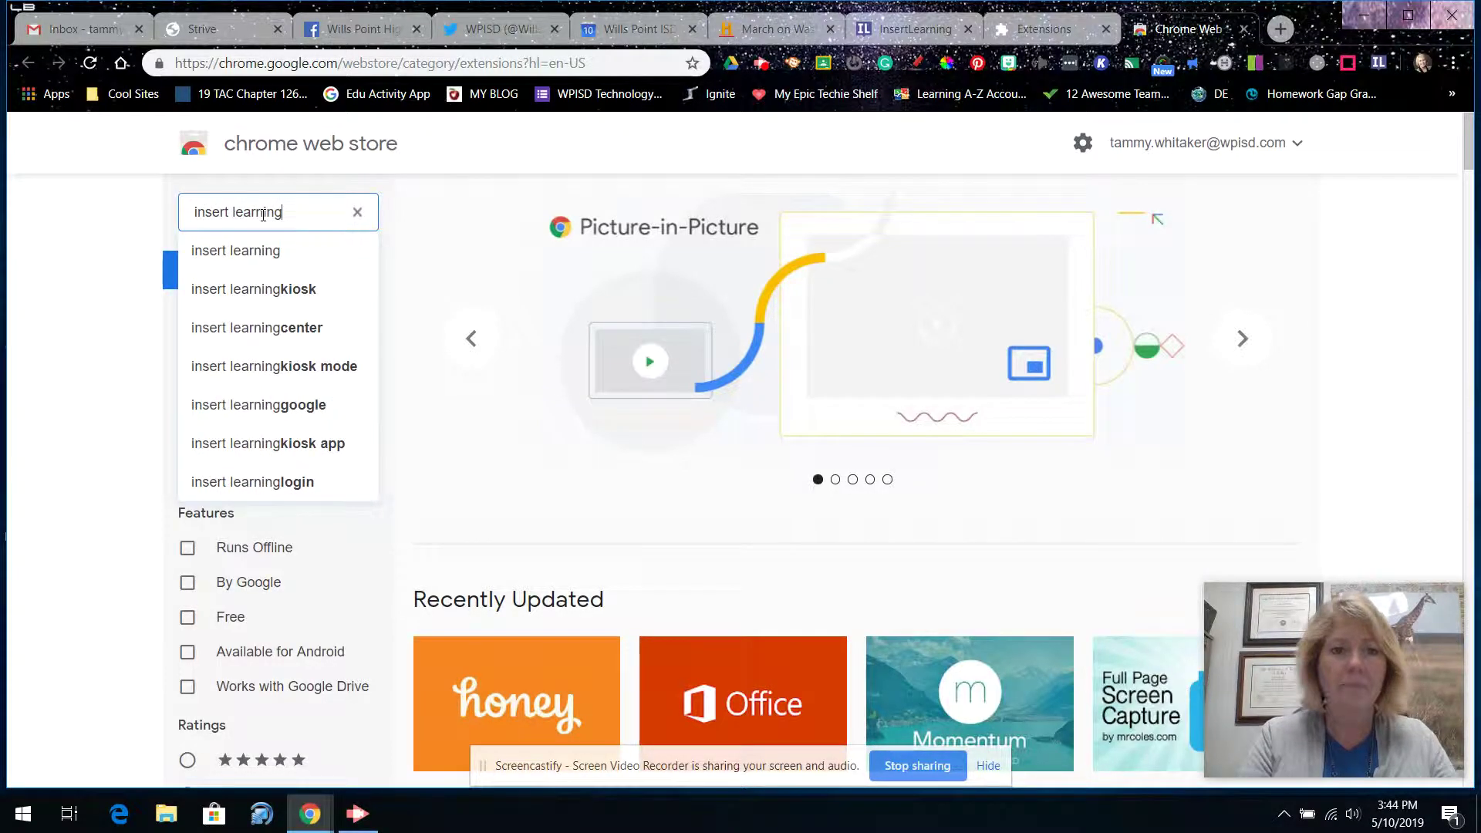
{"action": "key", "text": "Return"}
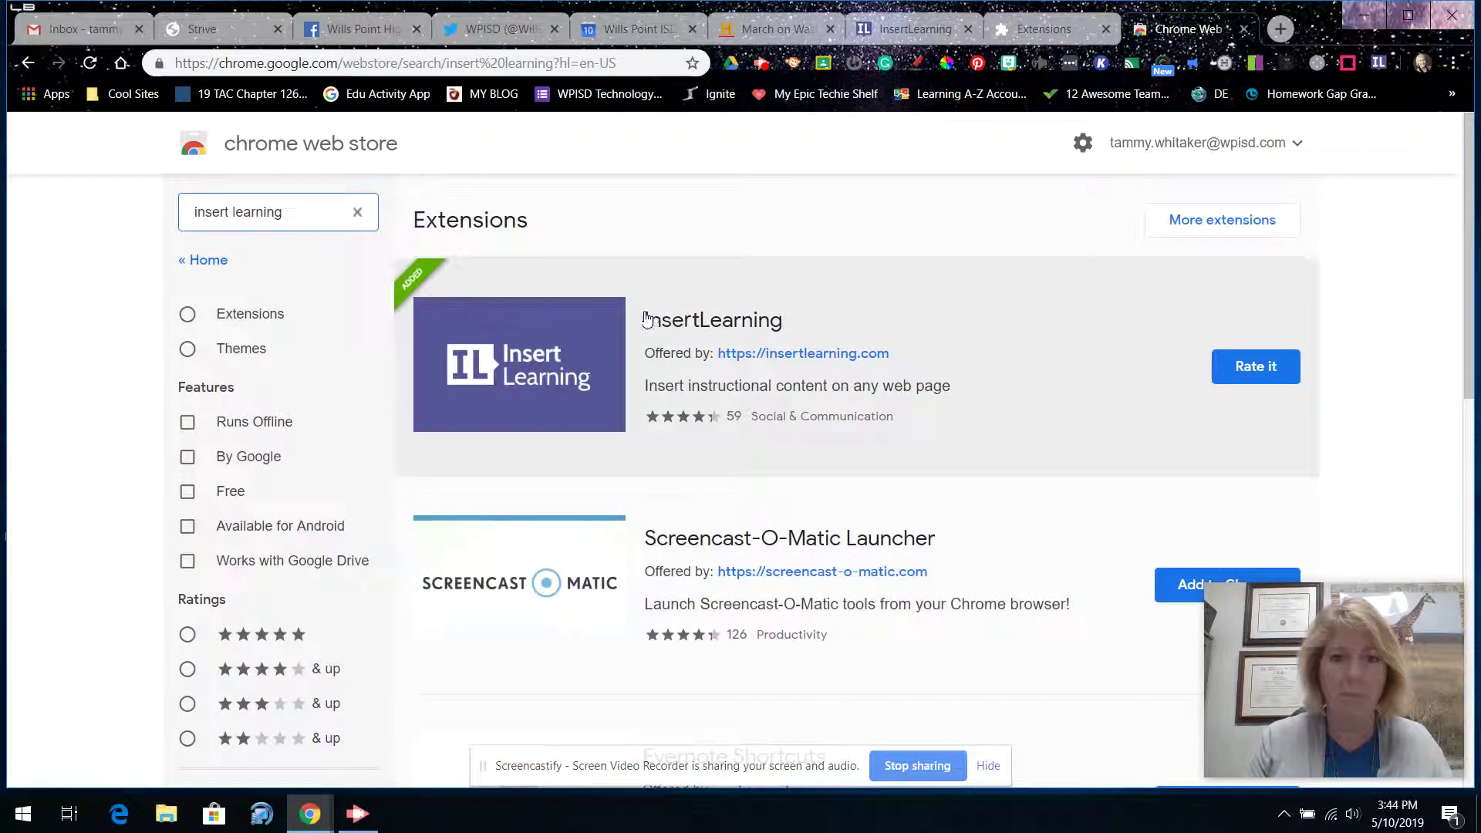